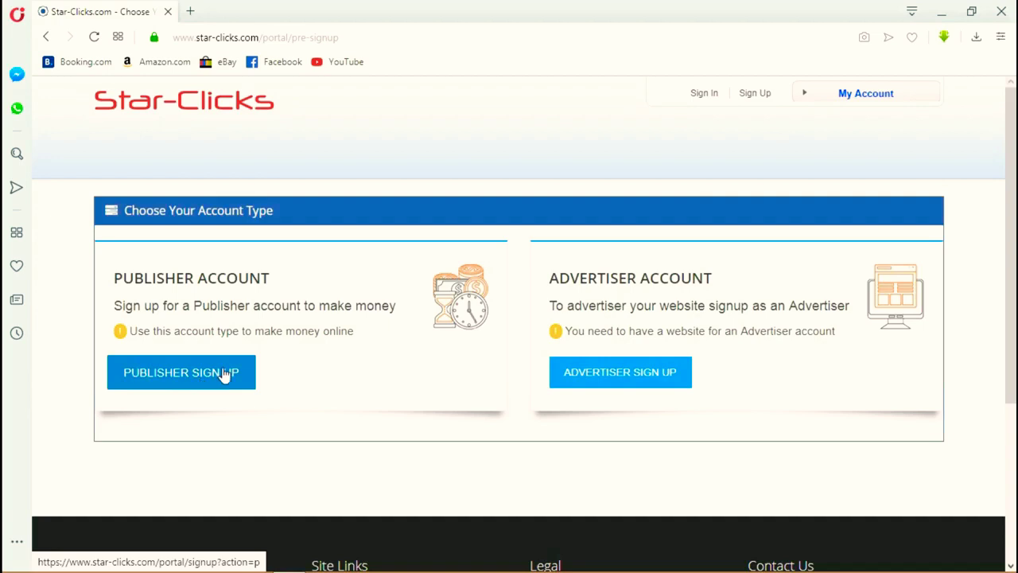
# - Open the Publisher Sign Up form and scroll through its personal, login and security sections
pyautogui.click(203, 386)
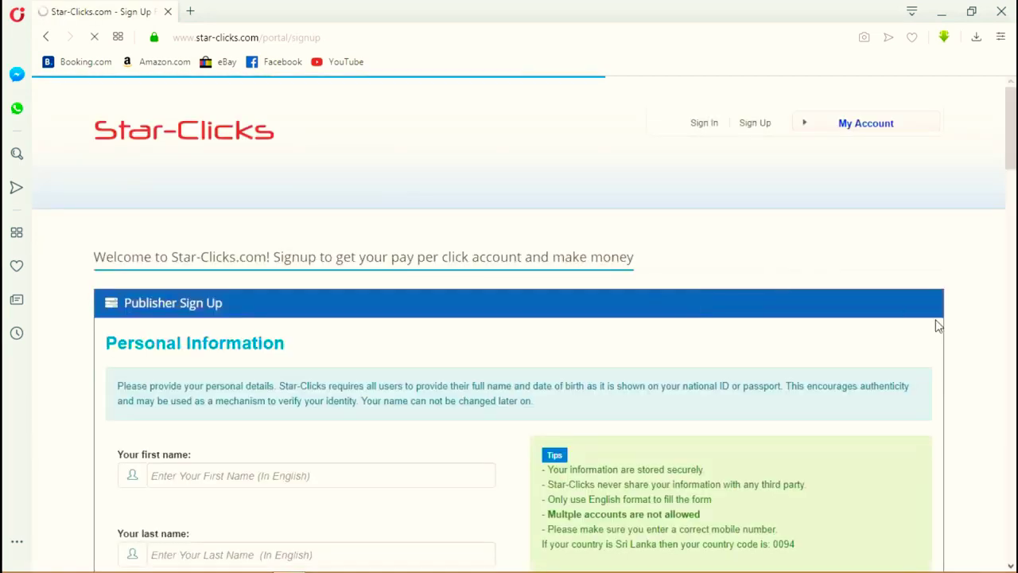
pyautogui.scroll(-1, 975, 399)
pyautogui.scroll(-6, 976, 402)
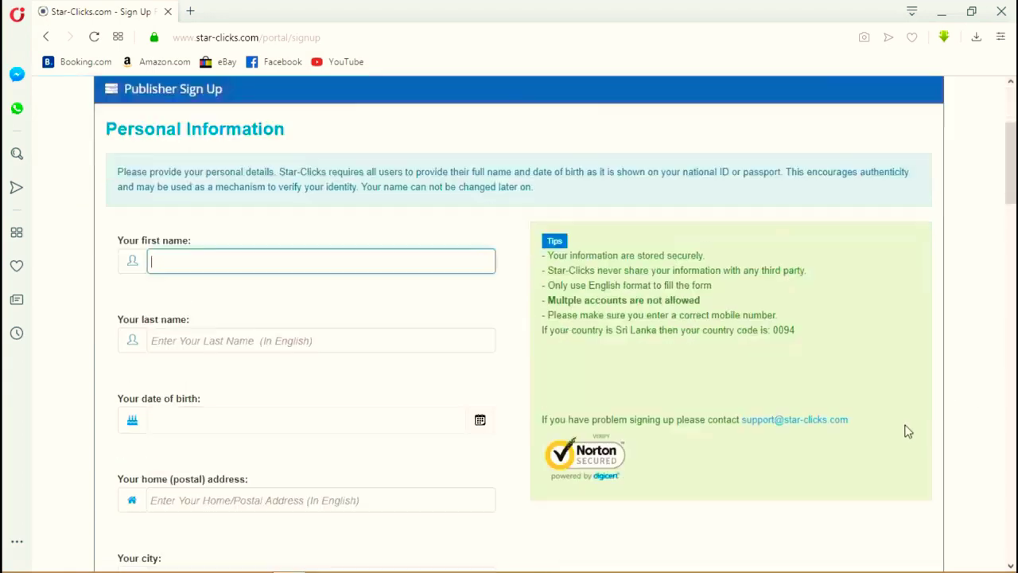
pyautogui.scroll(-10, 984, 412)
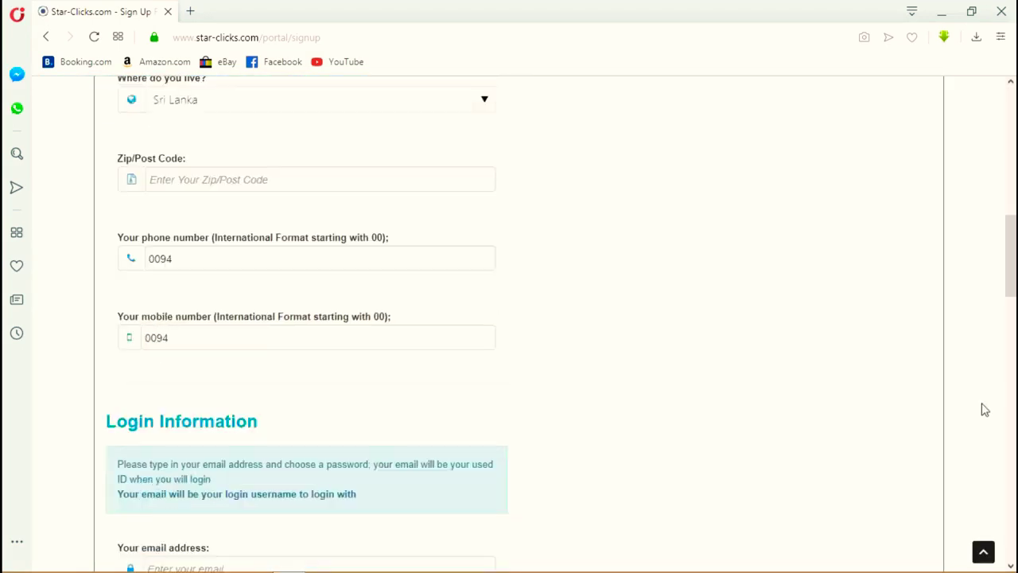
pyautogui.scroll(-4, 954, 393)
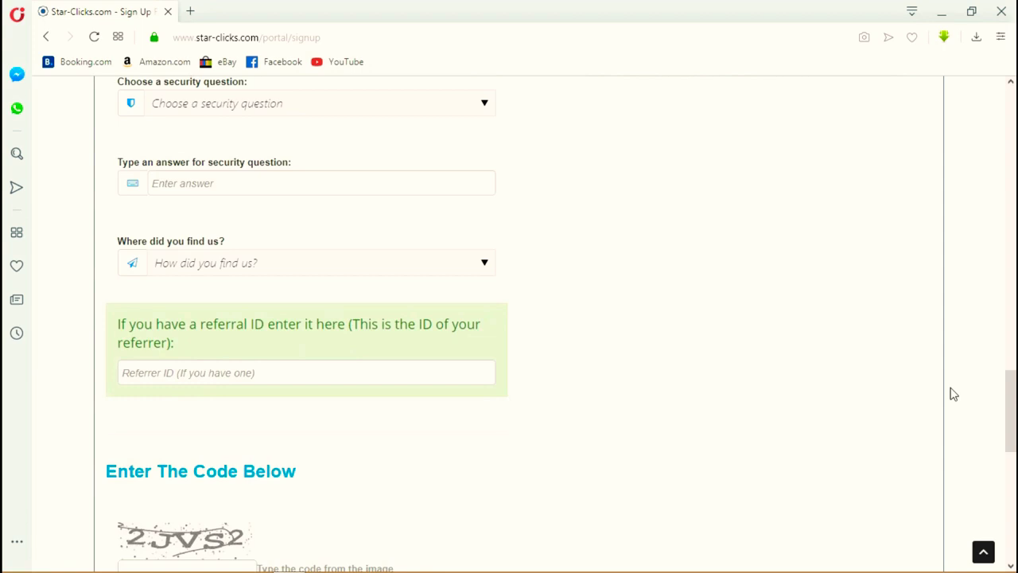
pyautogui.scroll(5, 933, 393)
pyautogui.scroll(11, 915, 384)
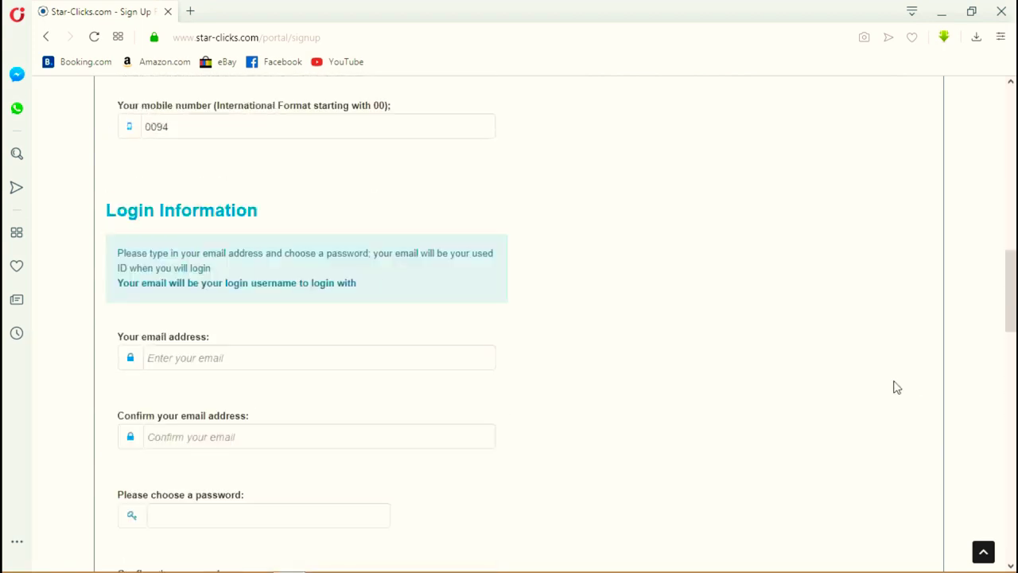
pyautogui.scroll(5, 823, 408)
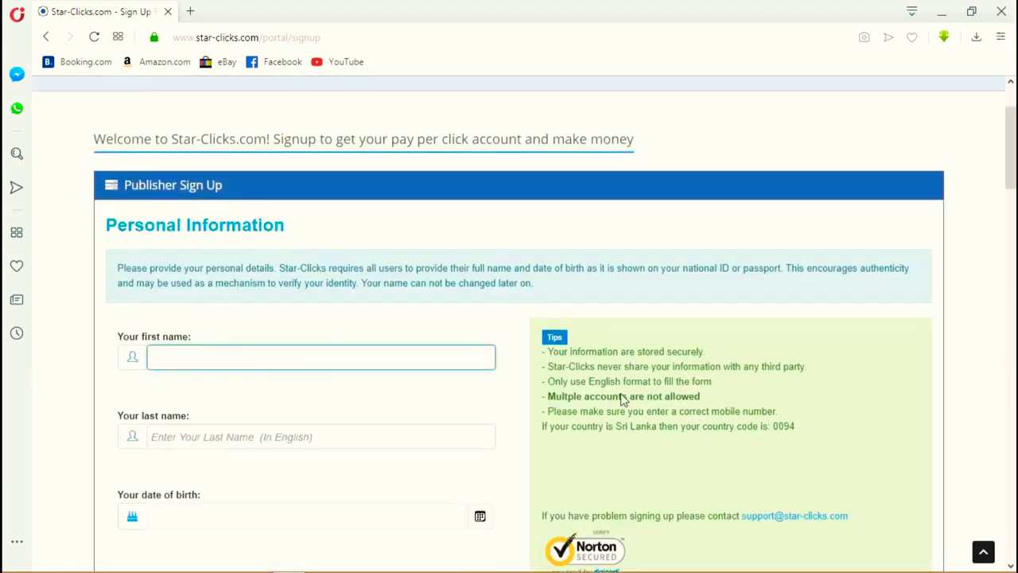
# - Deselect the first name field and review the form again, settling on Personal Information
pyautogui.click(84, 364)
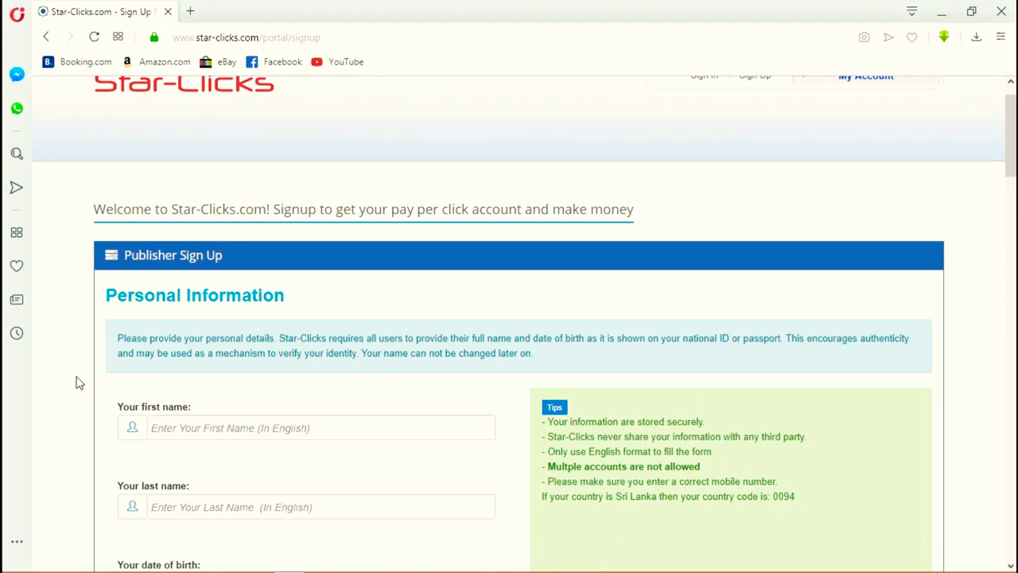
pyautogui.scroll(-3, 84, 404)
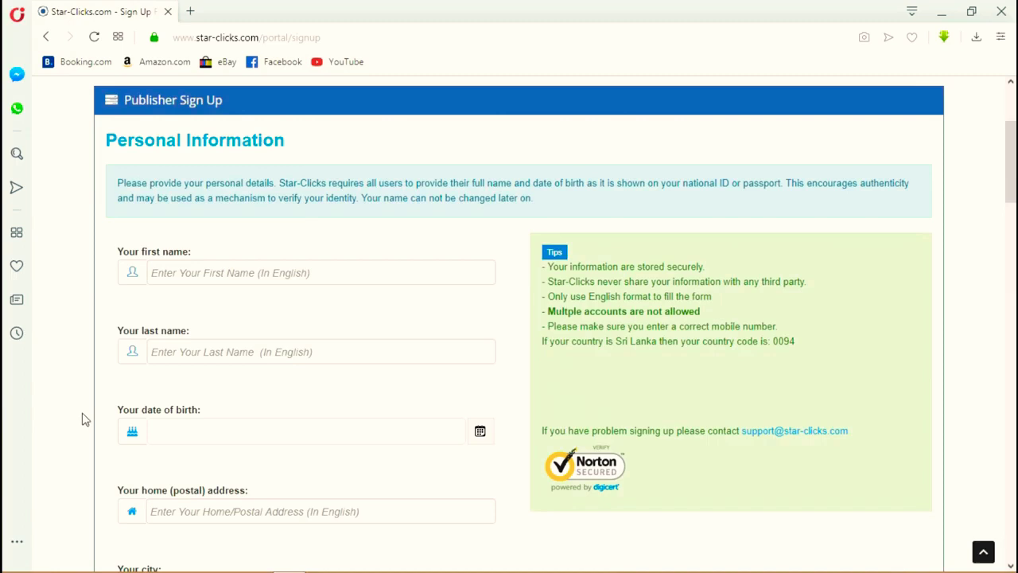
pyautogui.scroll(-3, 79, 419)
pyautogui.scroll(4, 83, 419)
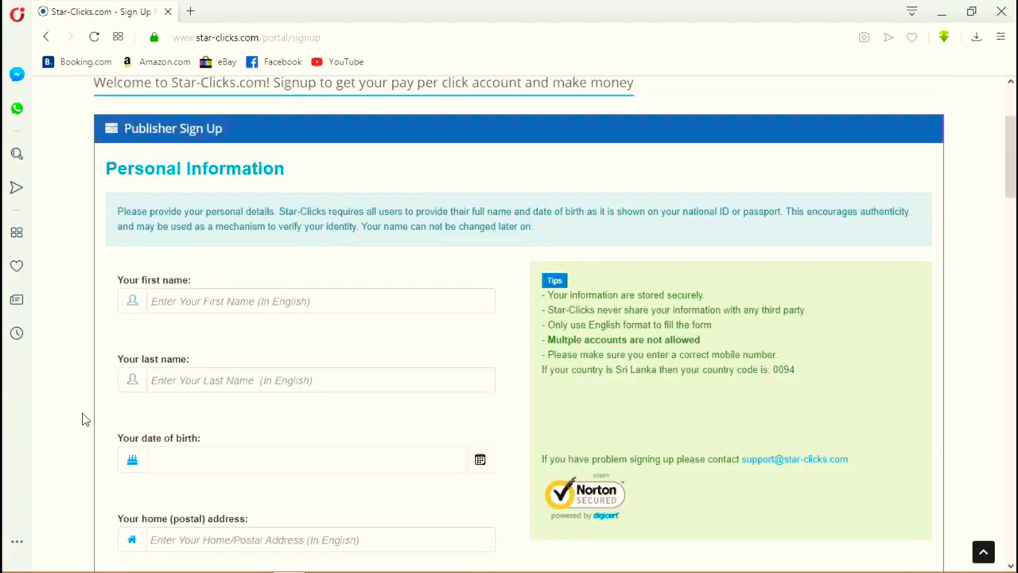
pyautogui.scroll(-1, 119, 413)
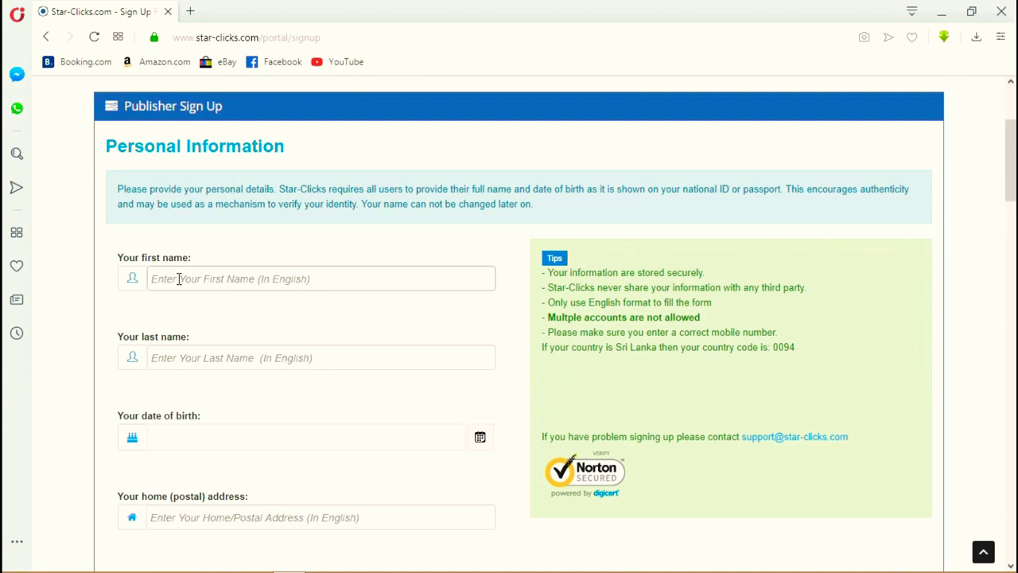
# - Fill the first name and last name fields from the saved browser suggestions
pyautogui.click(179, 278)
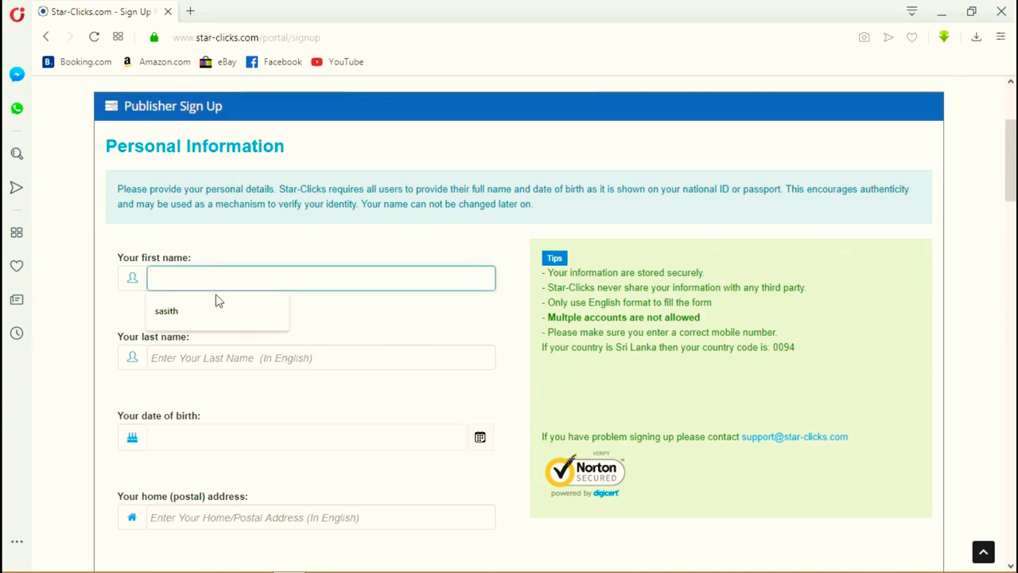
pyautogui.click(166, 310)
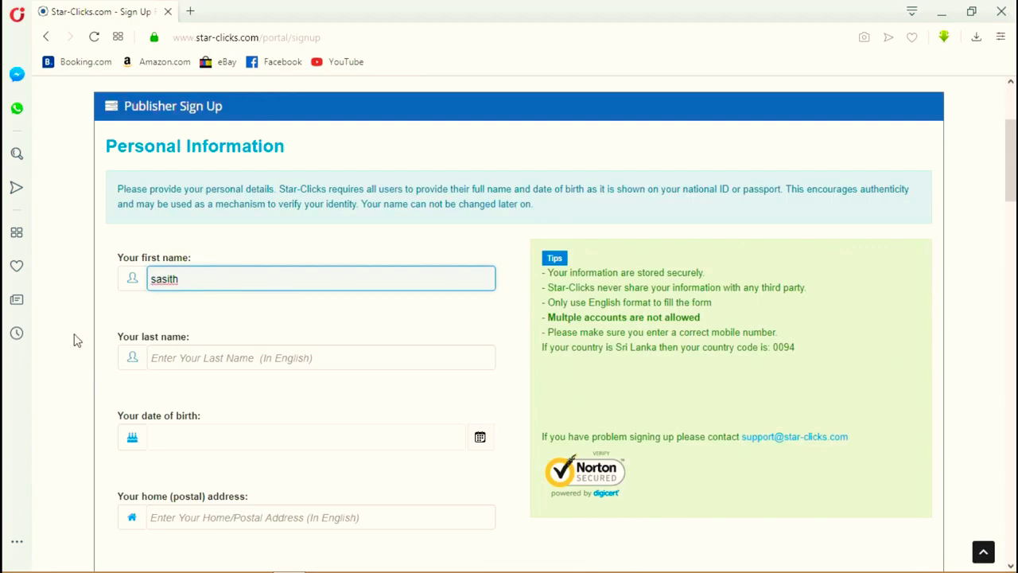
pyautogui.click(97, 335)
pyautogui.click(148, 358)
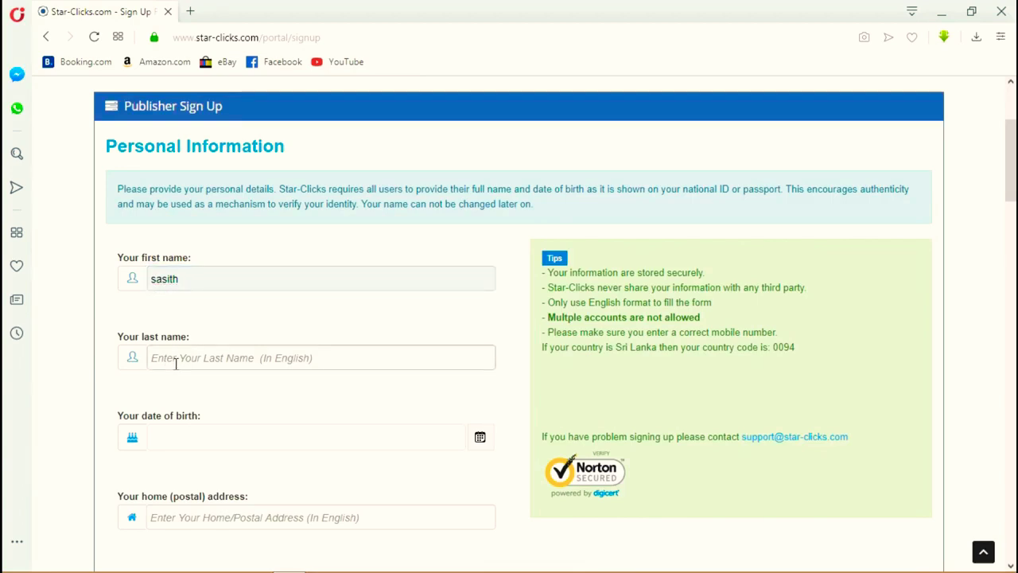
pyautogui.click(176, 359)
pyautogui.click(185, 391)
pyautogui.click(90, 364)
# - Fill the date of birth from the saved browser suggestion
pyautogui.scroll(-1, 132, 395)
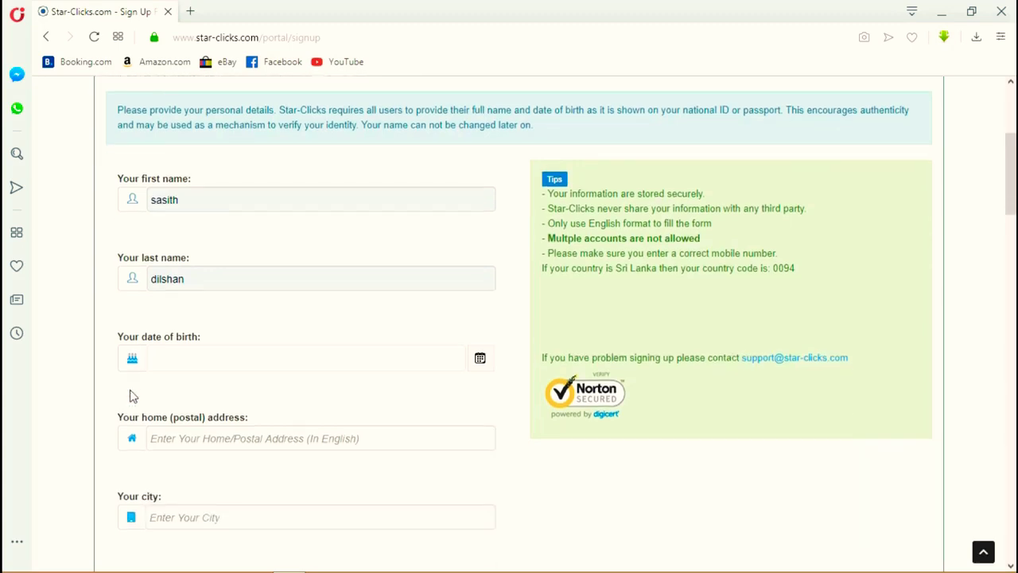
pyautogui.click(237, 360)
pyautogui.click(194, 392)
pyautogui.click(82, 382)
# - Scroll down through the rest of the sign-up form, then start a new browser tab
pyautogui.scroll(-1, 102, 384)
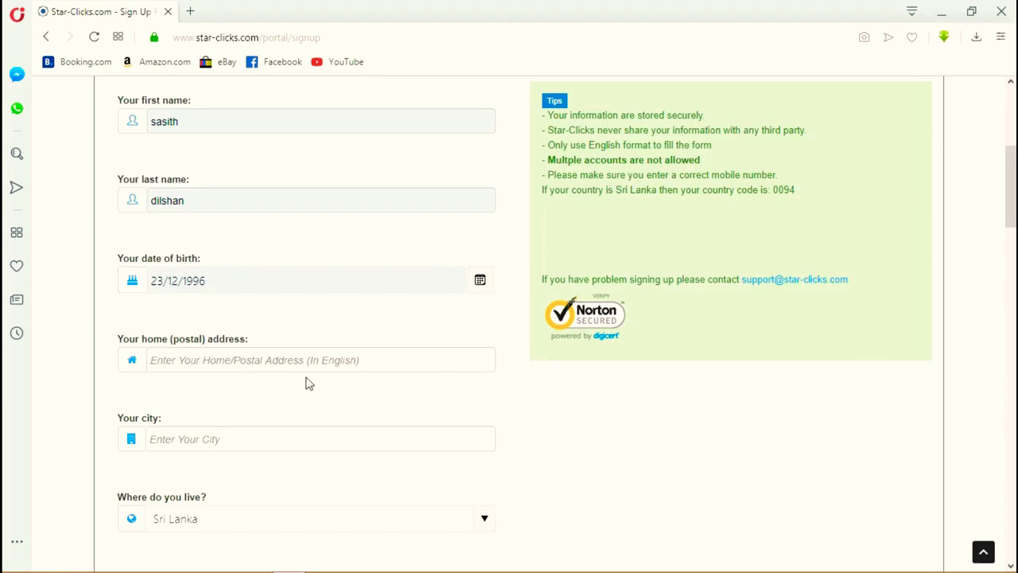
pyautogui.scroll(-1, 309, 384)
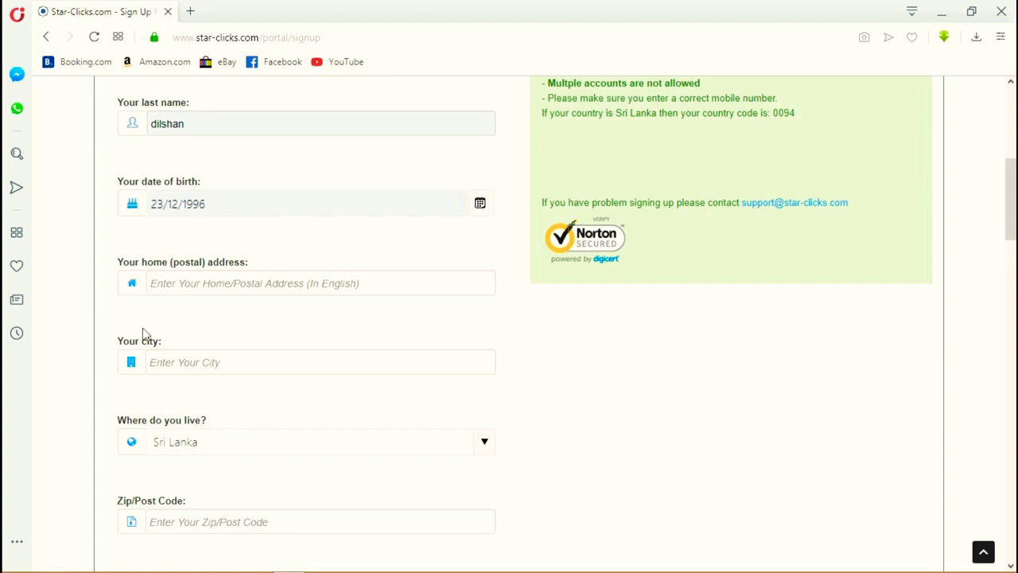
pyautogui.scroll(-1, 236, 467)
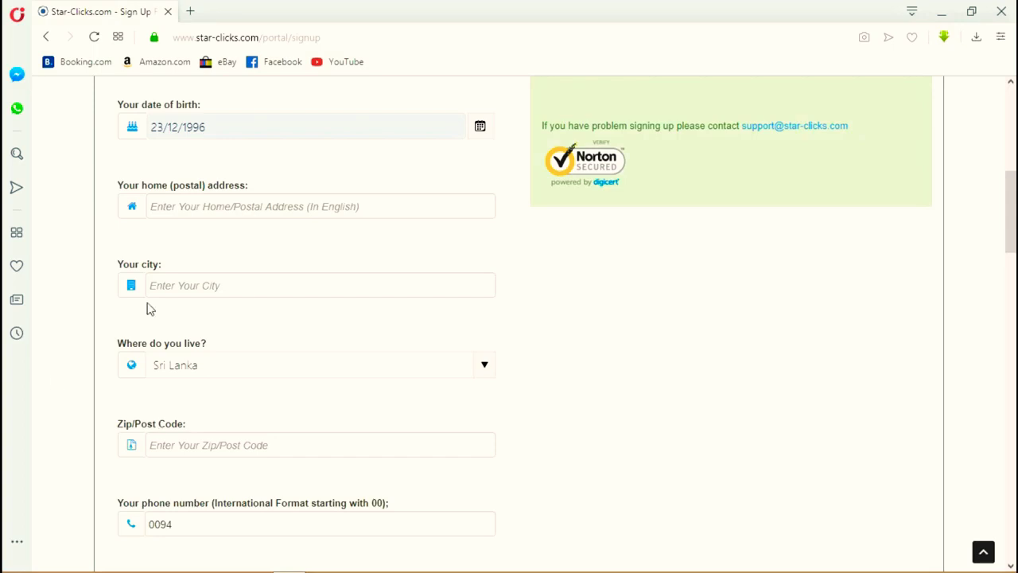
pyautogui.scroll(-1, 484, 464)
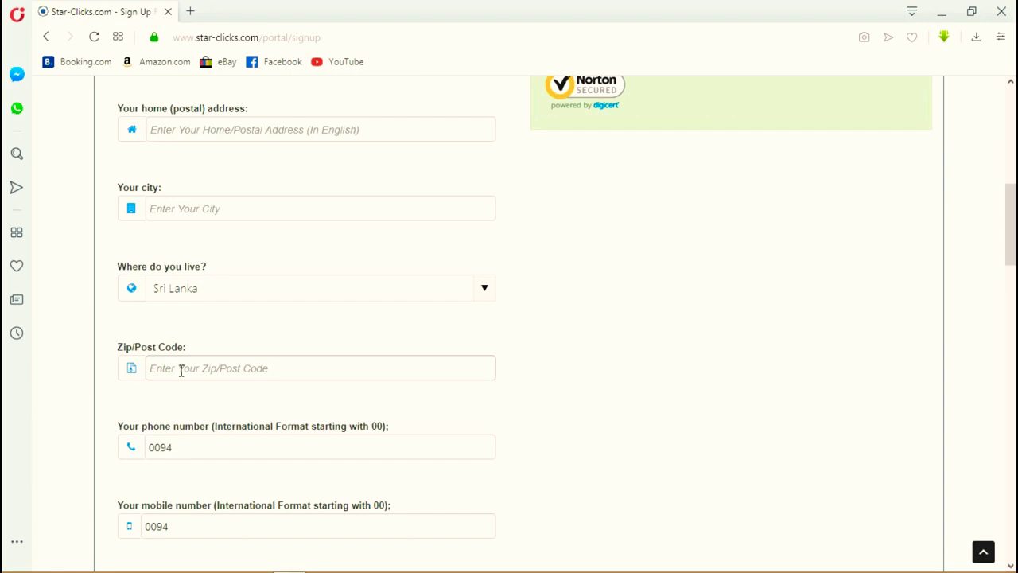
pyautogui.click(189, 12)
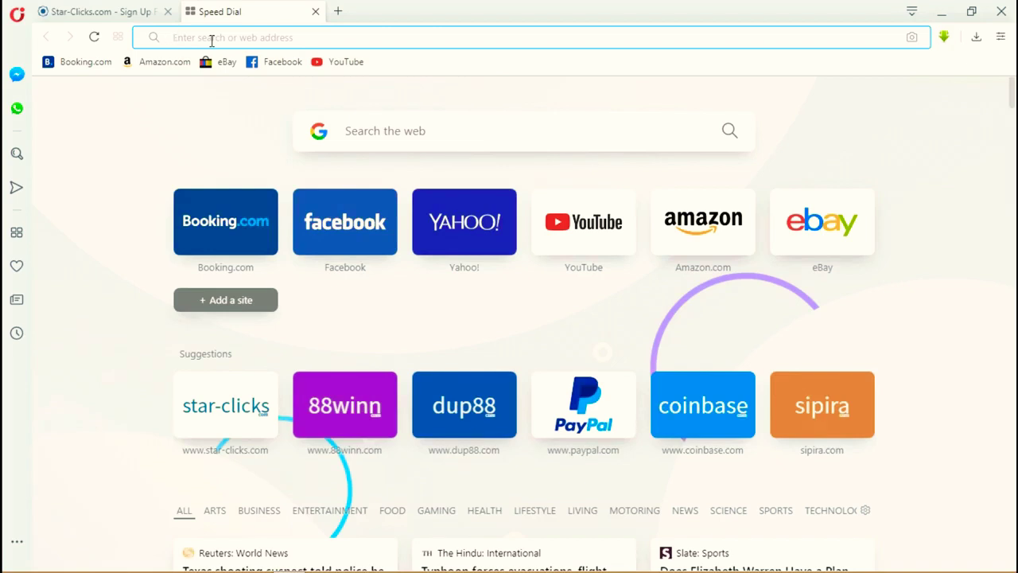
pyautogui.write('badulla')
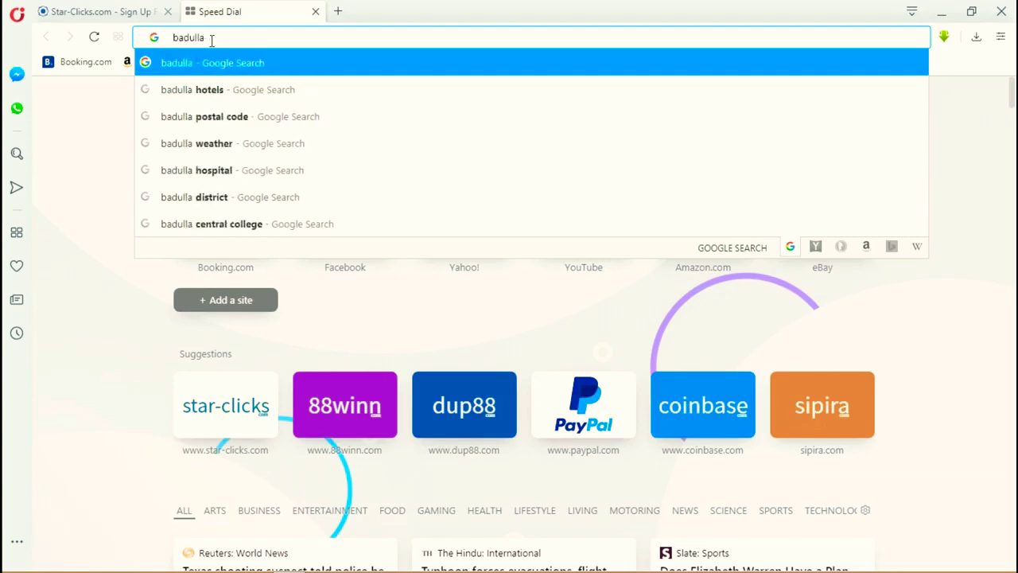
pyautogui.write(' z')
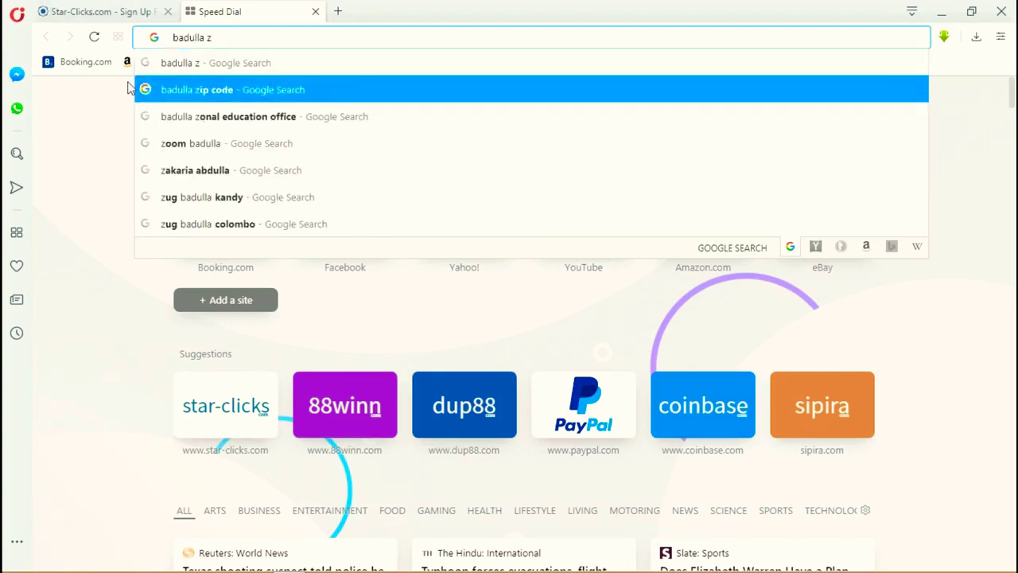
pyautogui.click(262, 103)
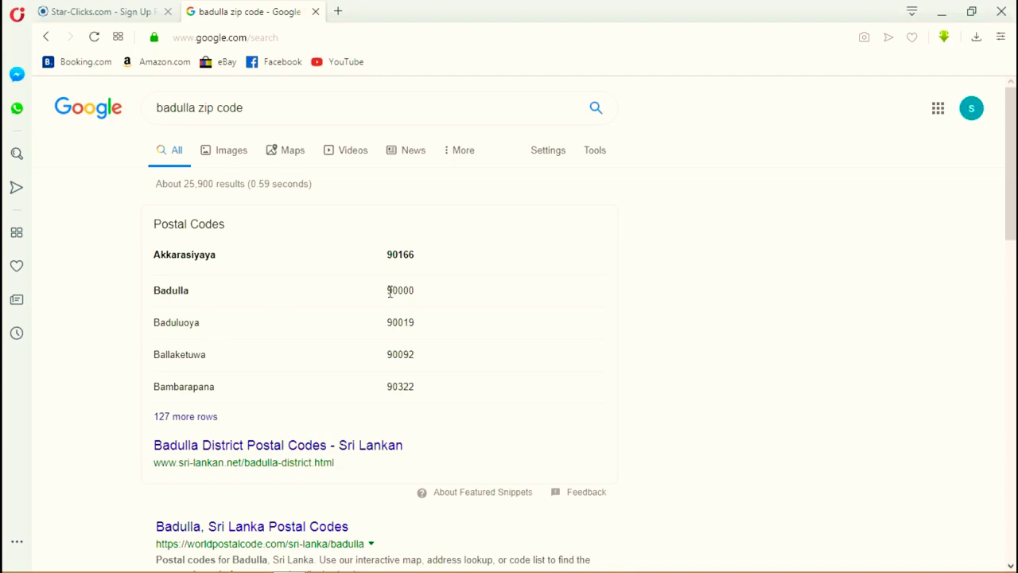
pyautogui.moveTo(390, 290); pyautogui.dragTo(425, 291)
pyautogui.click(475, 309)
pyautogui.click(316, 11)
# - Scroll down past the contact details to the empty Login Information section
pyautogui.scroll(-1, 567, 339)
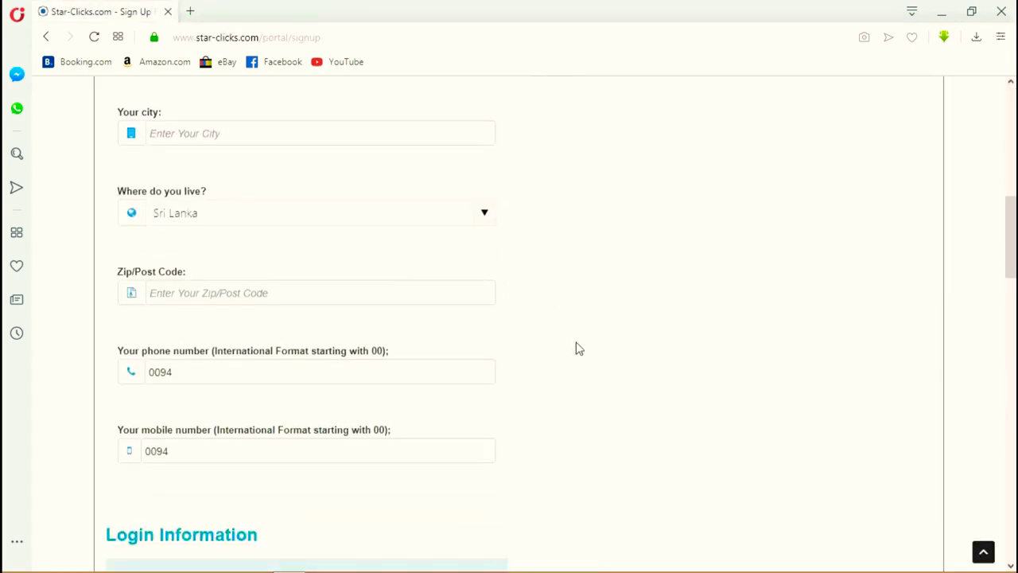
pyautogui.scroll(-1, 181, 297)
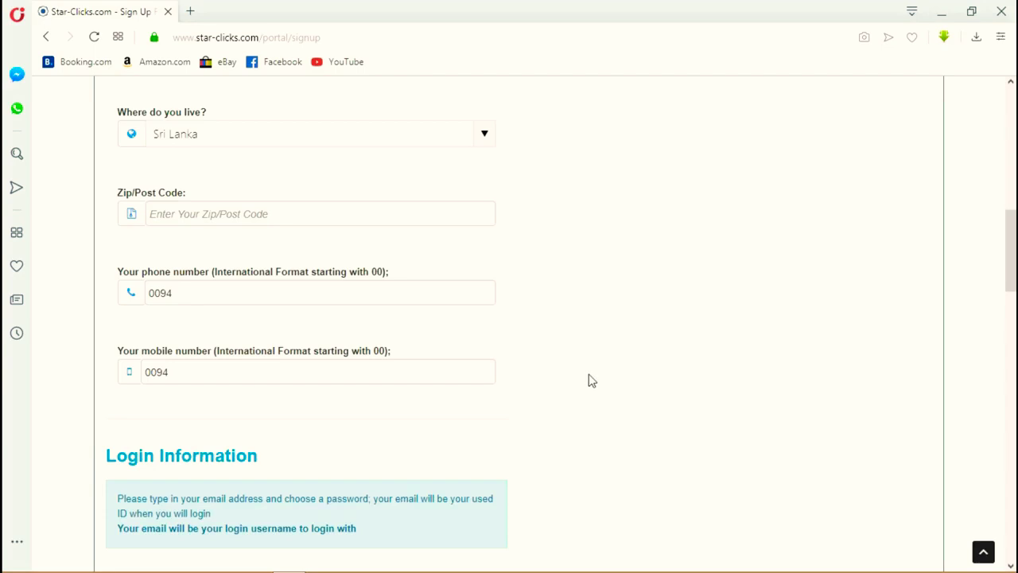
pyautogui.scroll(-1, 497, 395)
pyautogui.scroll(-1, 497, 395)
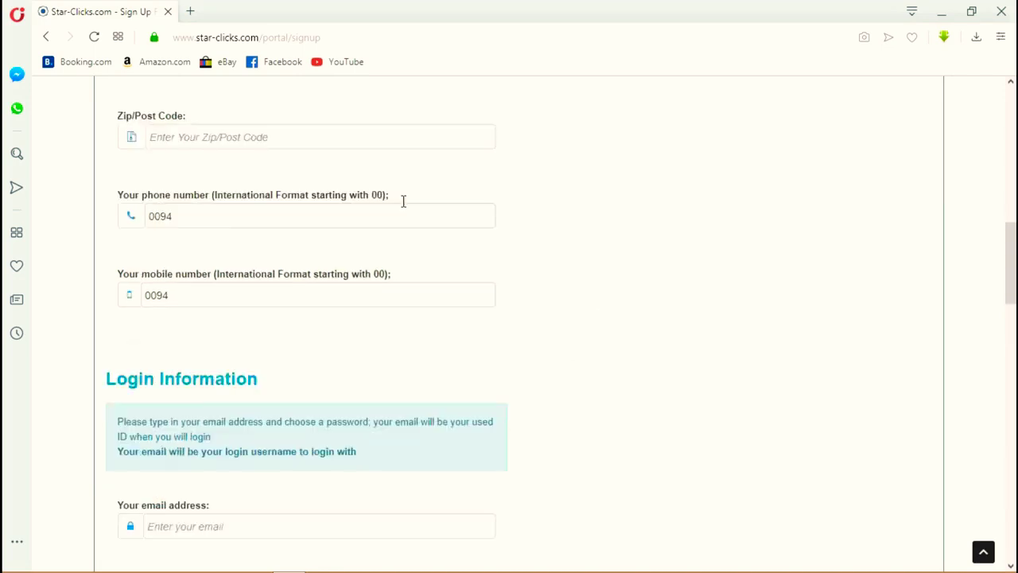
pyautogui.scroll(-3, 675, 368)
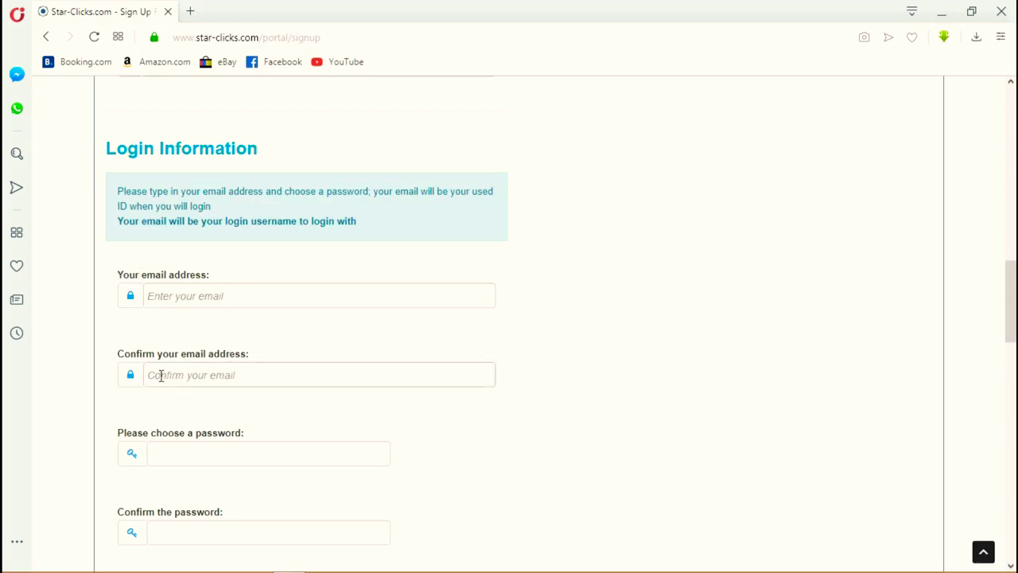
pyautogui.scroll(-2, 618, 429)
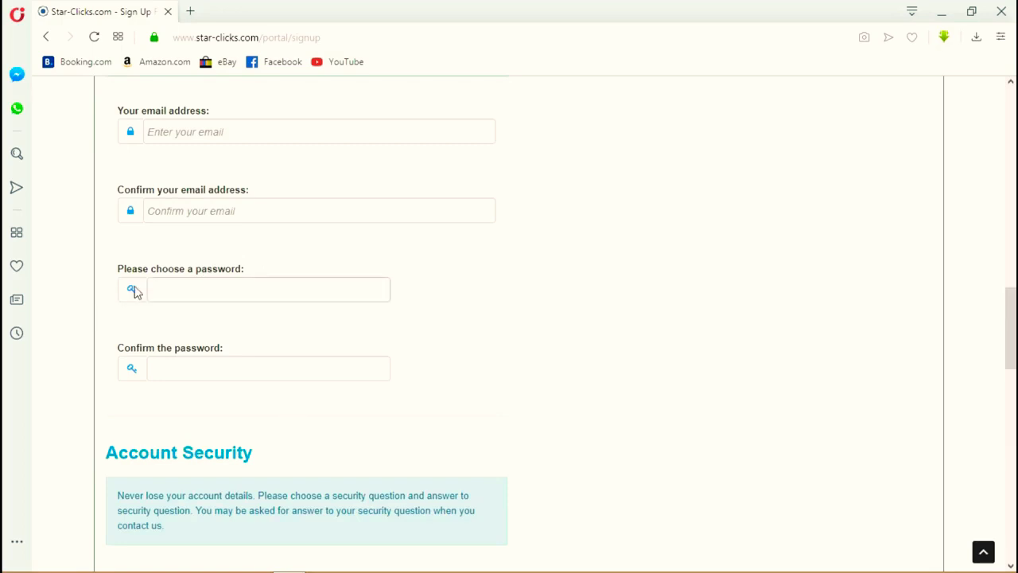
pyautogui.scroll(-4, 661, 404)
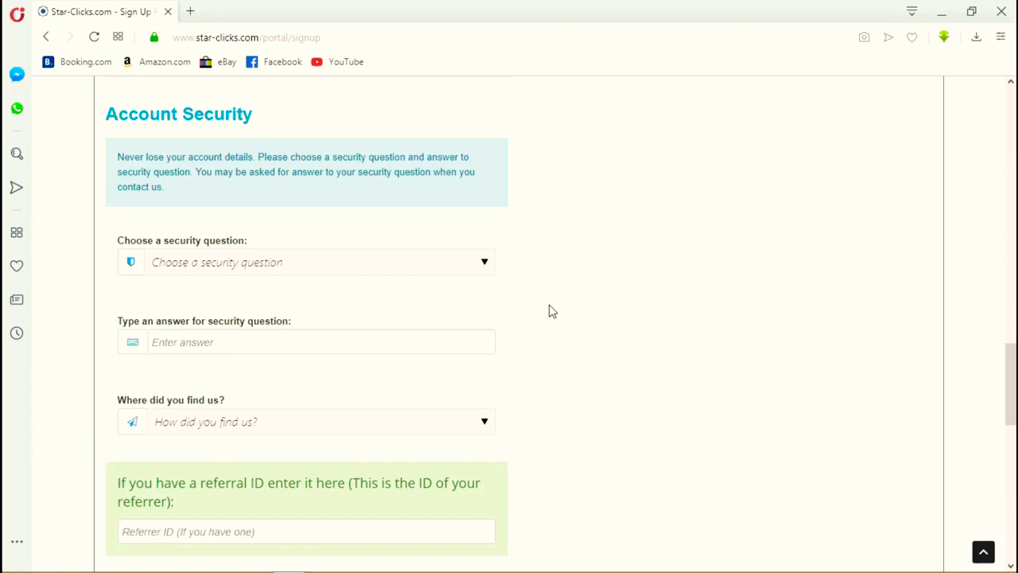
pyautogui.click(460, 271)
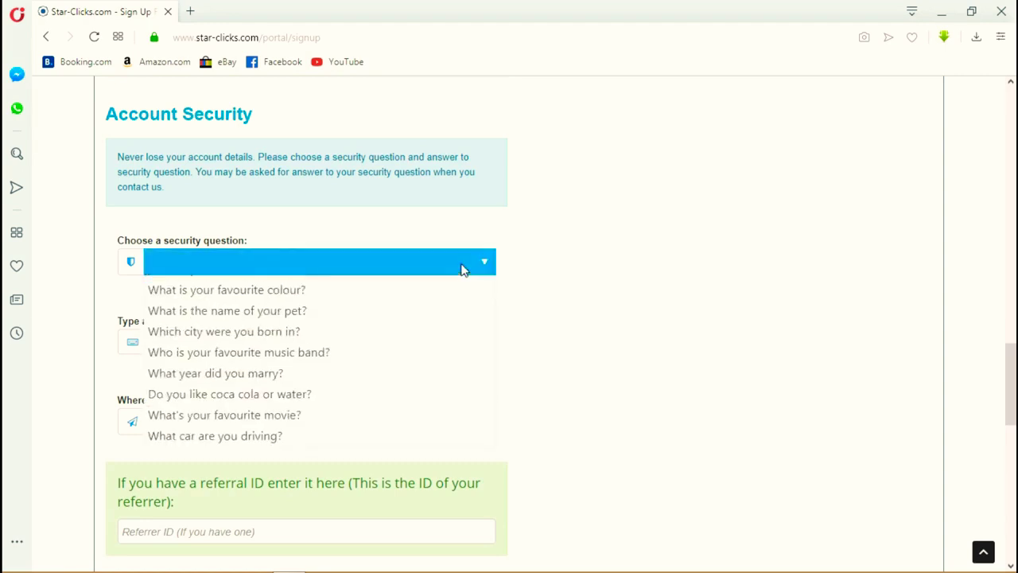
pyautogui.click(625, 270)
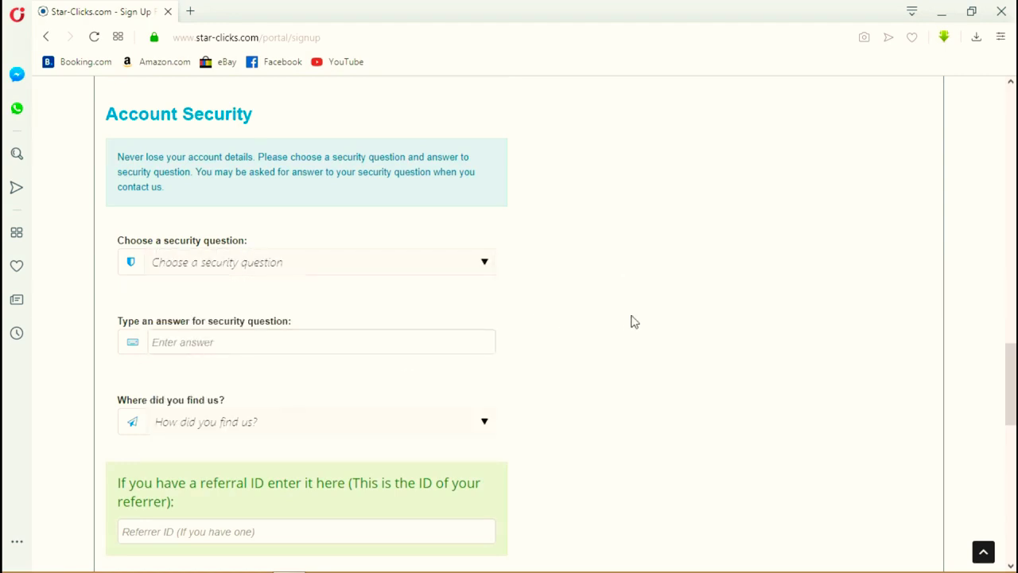
pyautogui.click(350, 421)
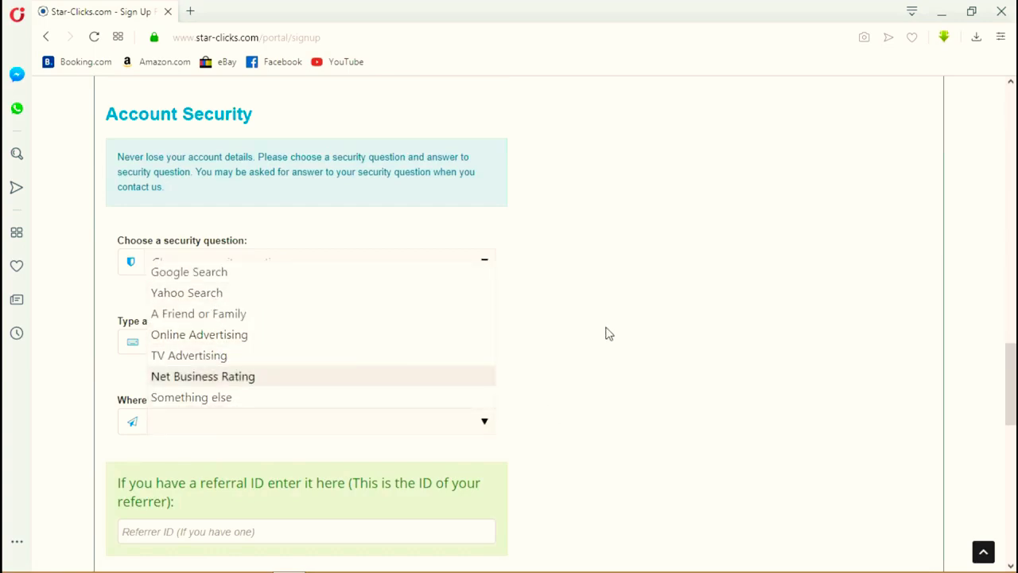
pyautogui.scroll(3, 371, 376)
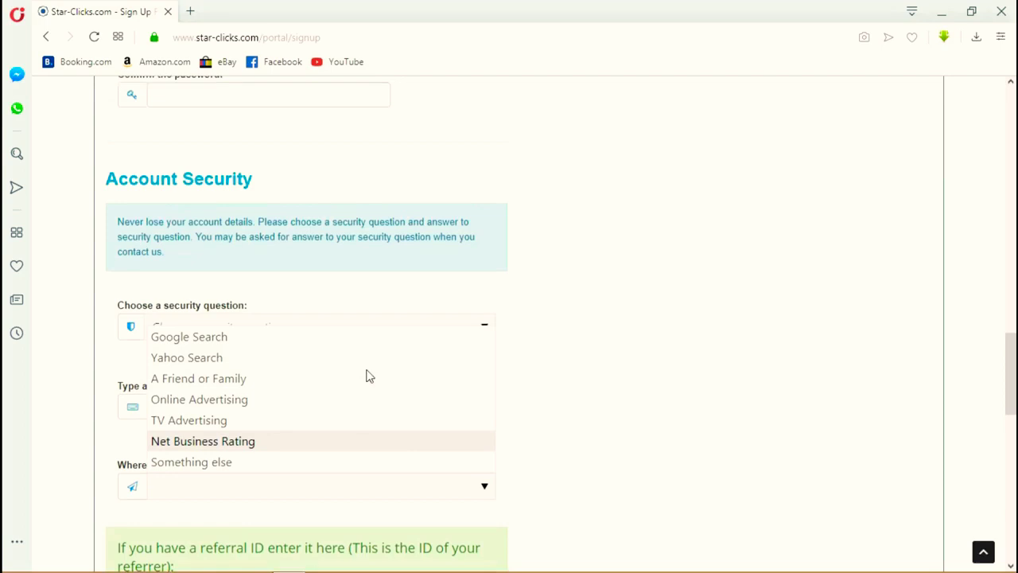
pyautogui.click(601, 406)
pyautogui.scroll(-5, 605, 410)
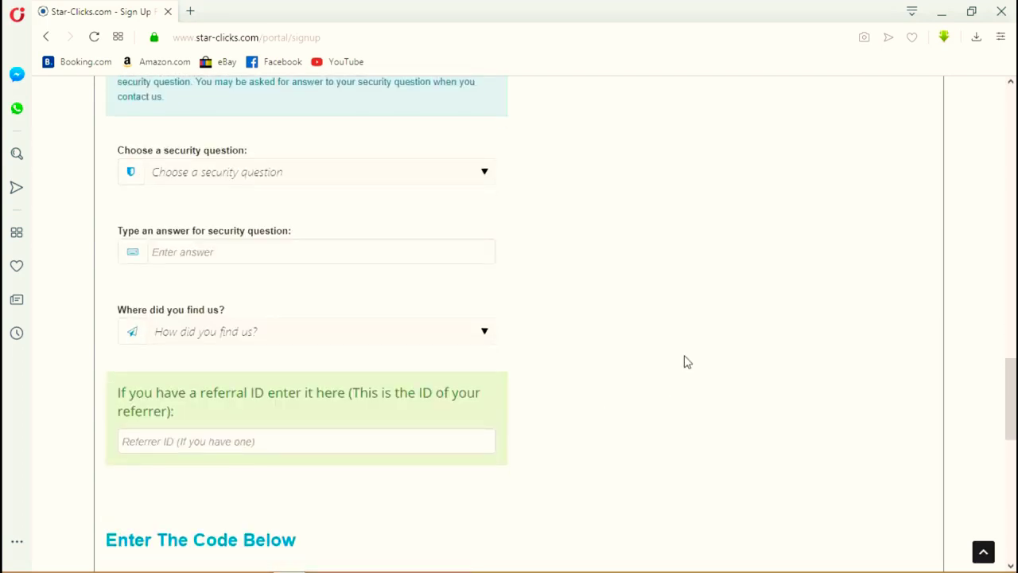
pyautogui.scroll(-2, 707, 355)
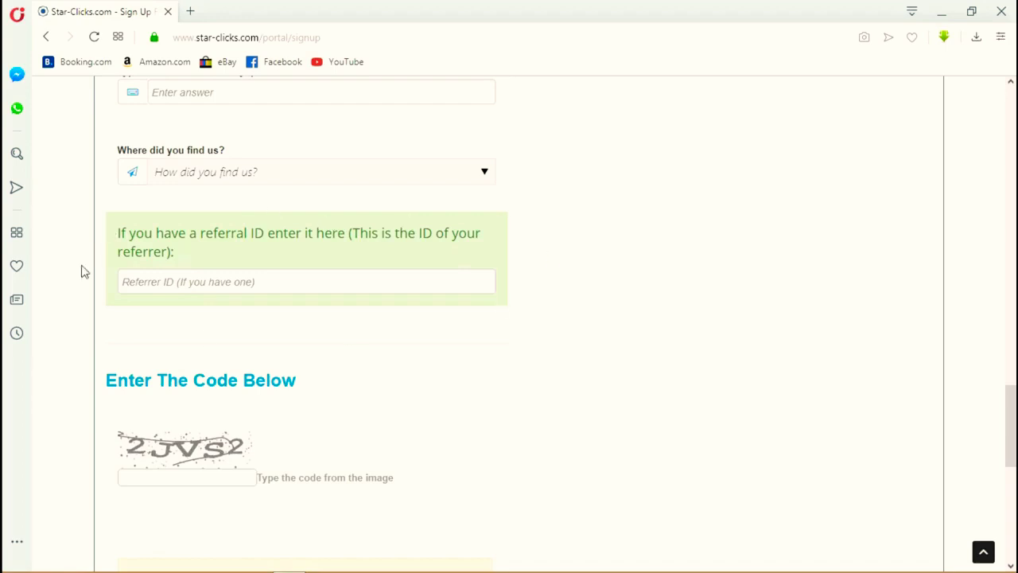
pyautogui.click(218, 280)
pyautogui.scroll(-1, 597, 498)
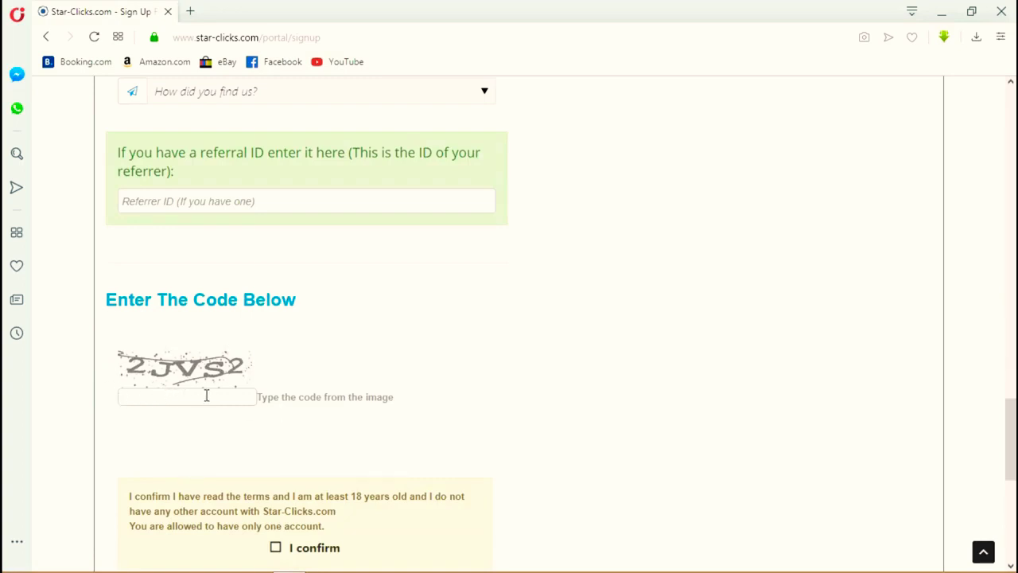
# - Scroll to the captcha code and terms confirmation area of the sign-up form
pyautogui.scroll(-2, 518, 390)
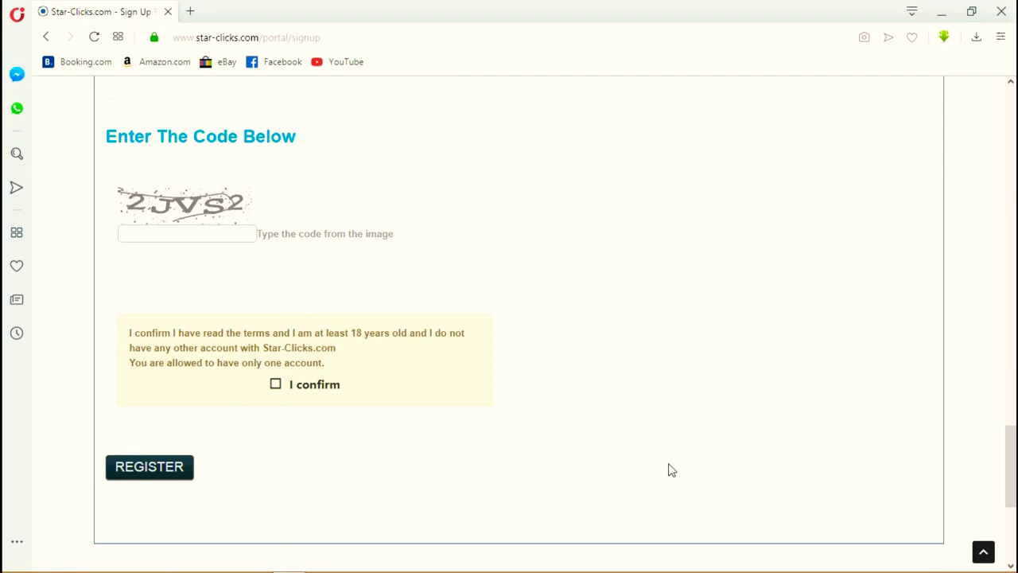
pyautogui.scroll(14, 670, 470)
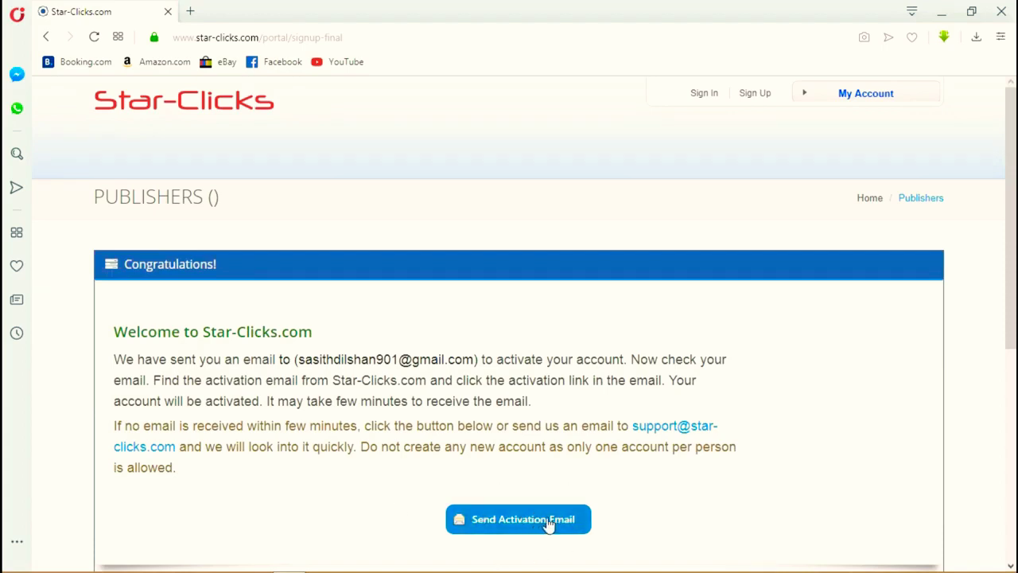
# - Scroll over the Congratulations page announcing the activation email was sent
pyautogui.scroll(-3, 777, 513)
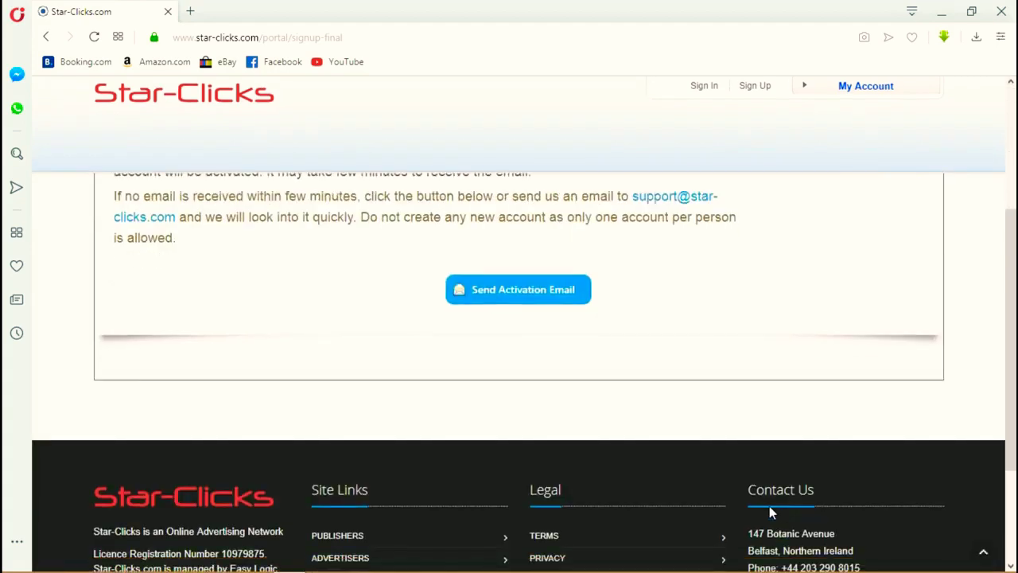
pyautogui.scroll(3, 768, 508)
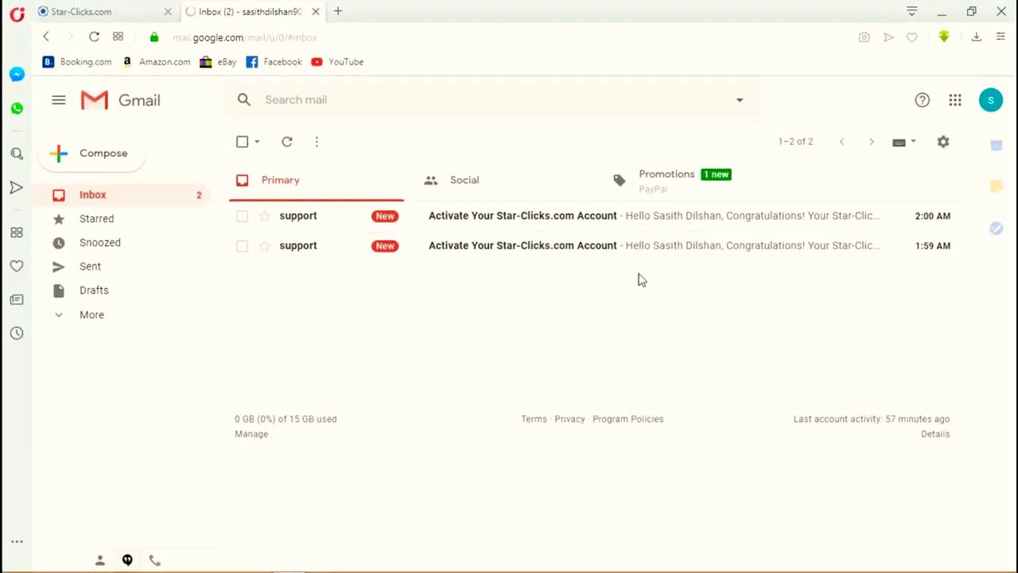
# - Open the first 'Activate Your Star-Clicks.com Account' email and follow its Activate Account Now link
pyautogui.click(550, 228)
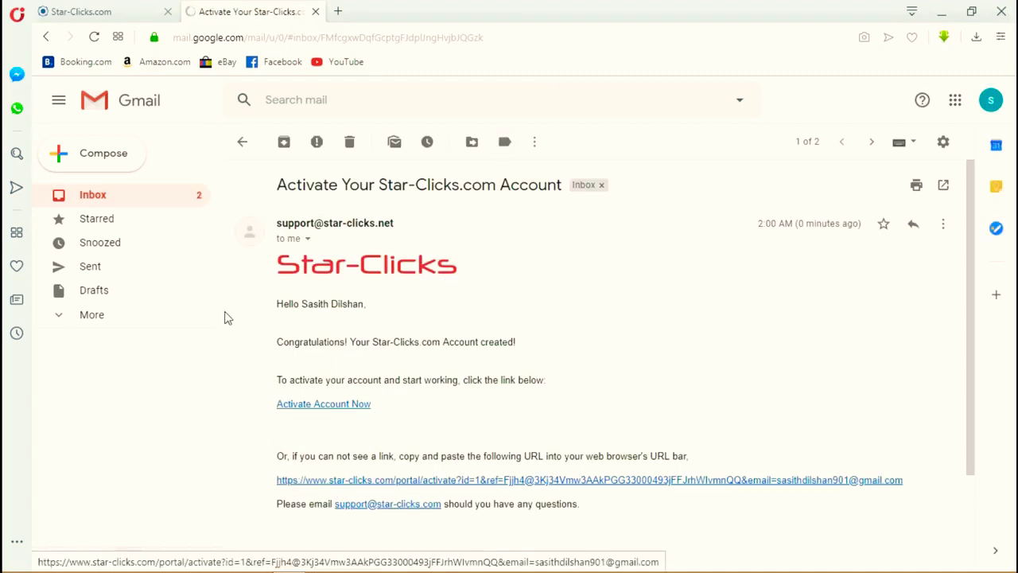
pyautogui.click(339, 405)
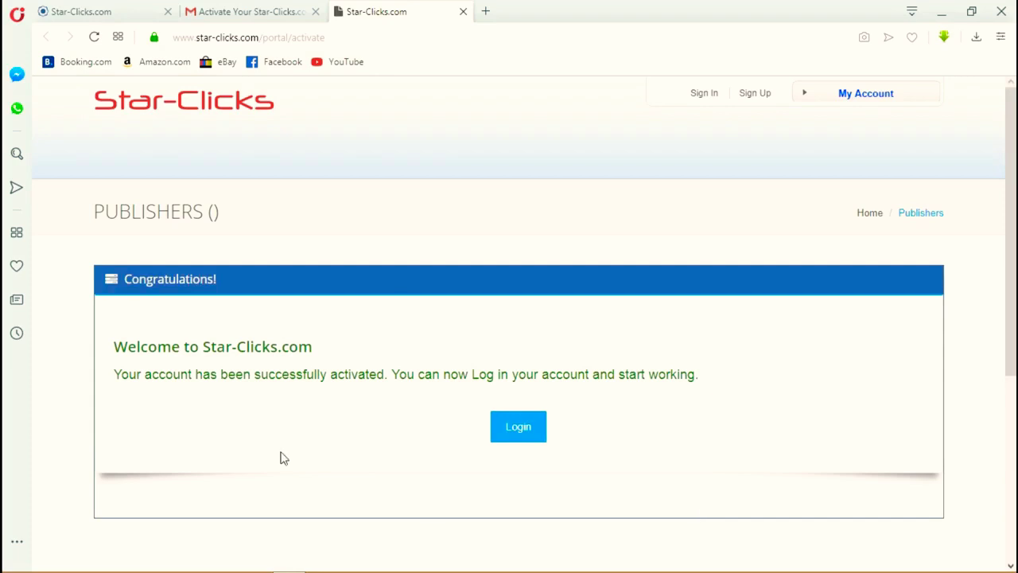
# - Go to the Star-Clicks Sign In page and fill the login email from saved entries
pyautogui.click(518, 431)
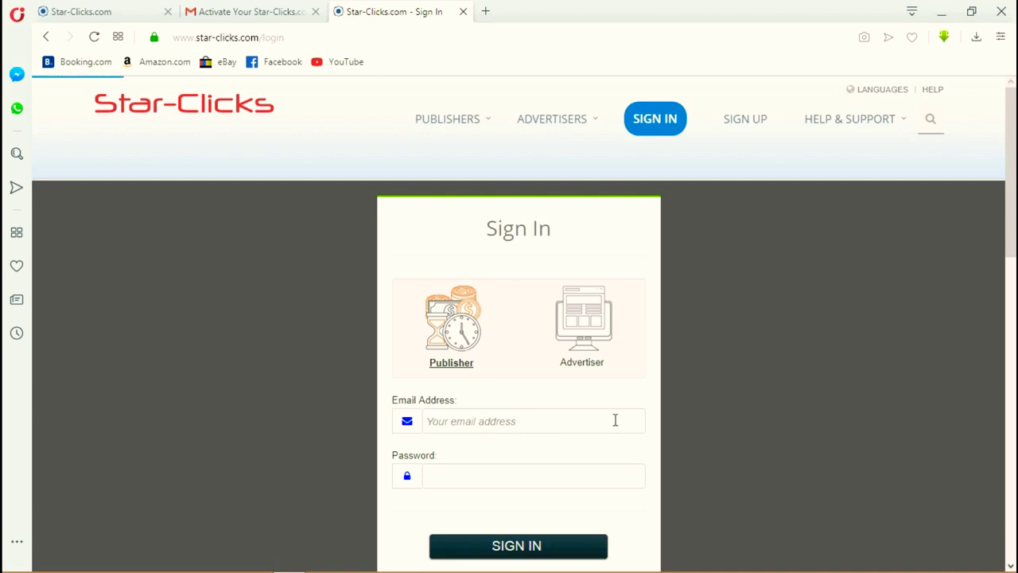
pyautogui.click(613, 420)
pyautogui.scroll(-2, 751, 411)
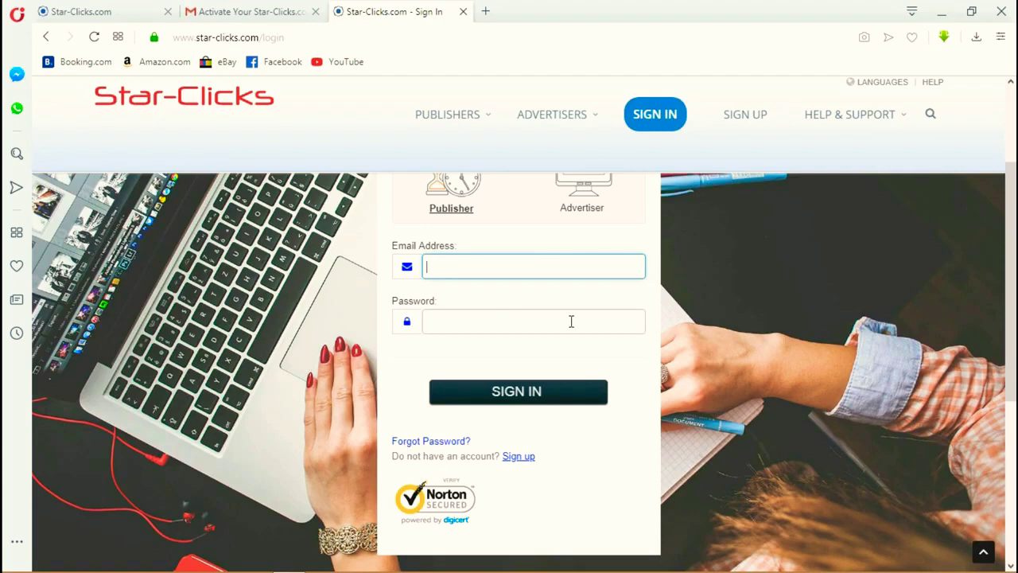
pyautogui.click(501, 264)
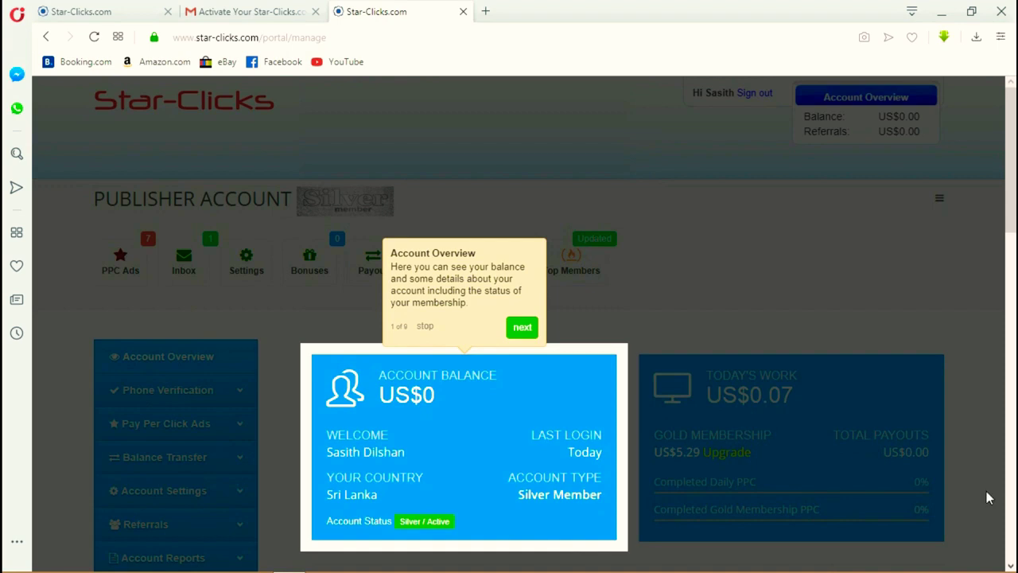
# - Step the tour through Daily Earning, Gold Membership Earning and PPC Ads to the end, then view the Notification Panel
pyautogui.click(522, 327)
pyautogui.click(406, 367)
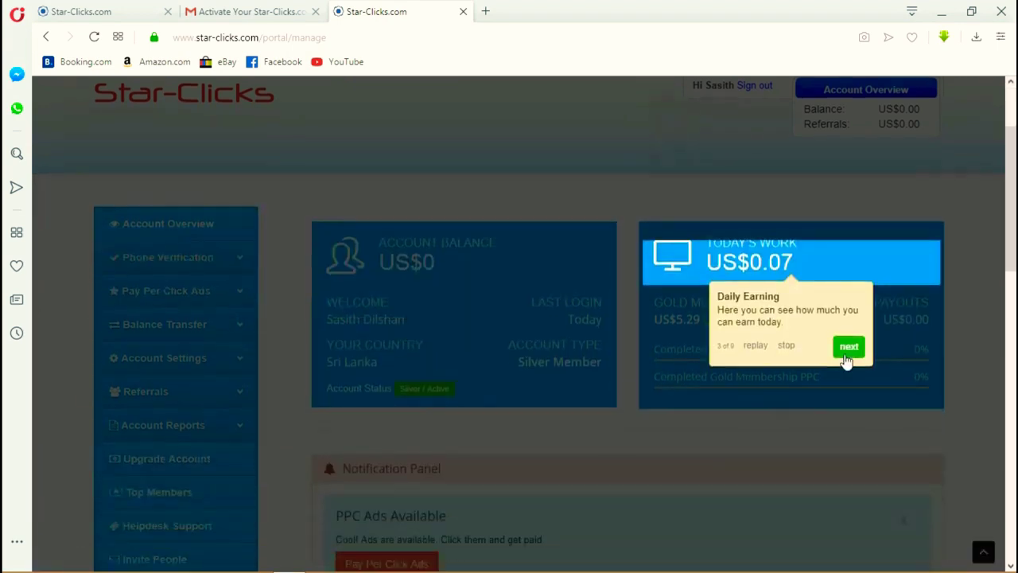
pyautogui.click(846, 350)
pyautogui.click(773, 346)
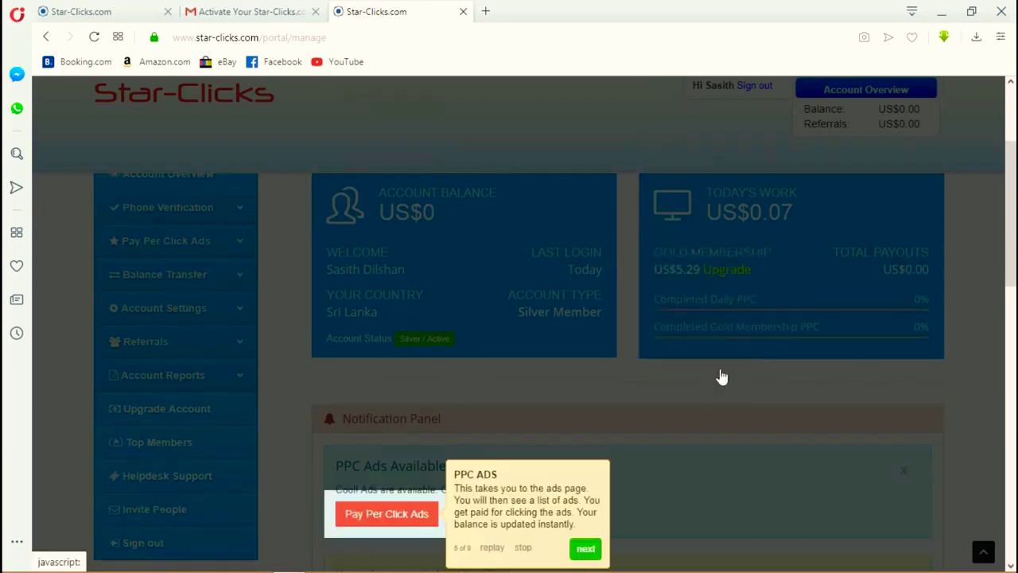
pyautogui.click(584, 359)
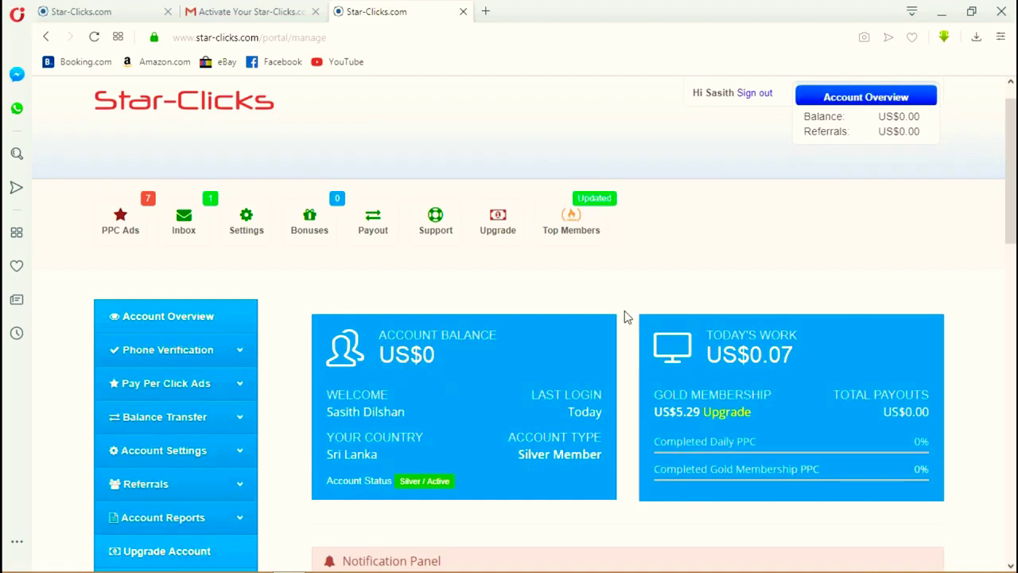
pyautogui.scroll(-5, 623, 319)
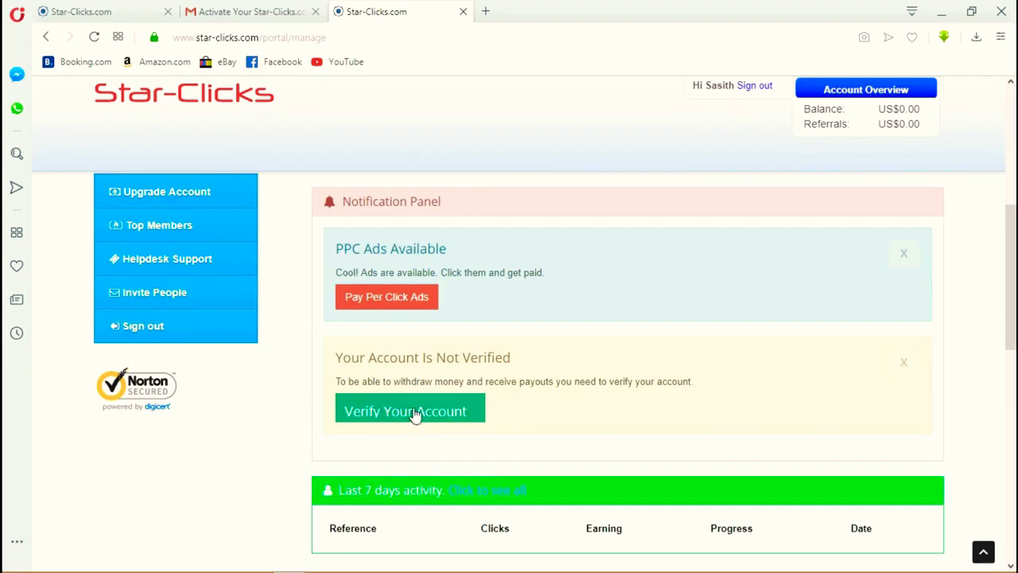
# - Start account verification and scroll down to the mobile number verification section
pyautogui.click(412, 413)
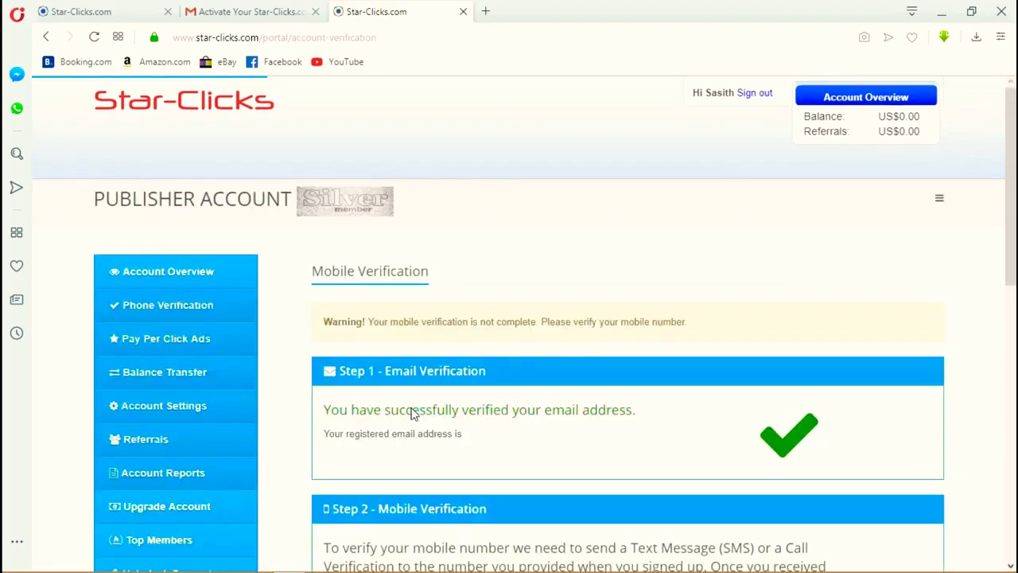
pyautogui.scroll(-2, 702, 397)
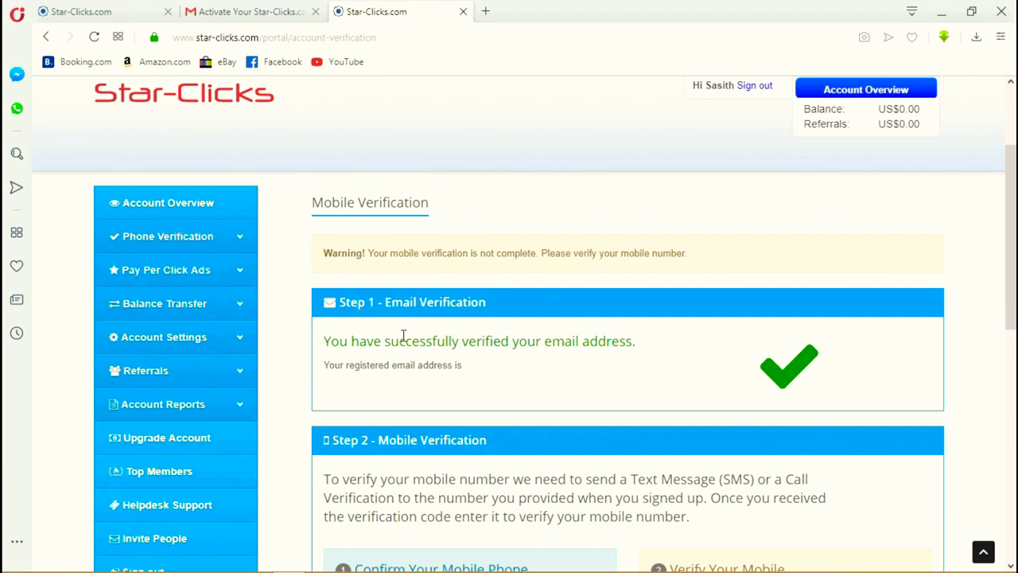
pyautogui.scroll(-1, 970, 379)
pyautogui.scroll(3, 970, 380)
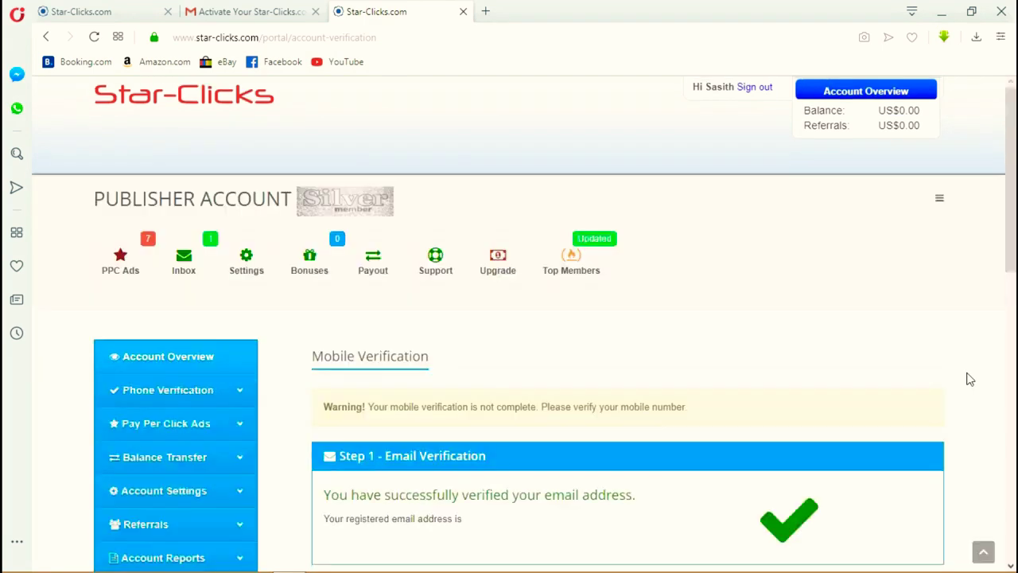
pyautogui.scroll(-2, 970, 379)
pyautogui.scroll(-3, 970, 379)
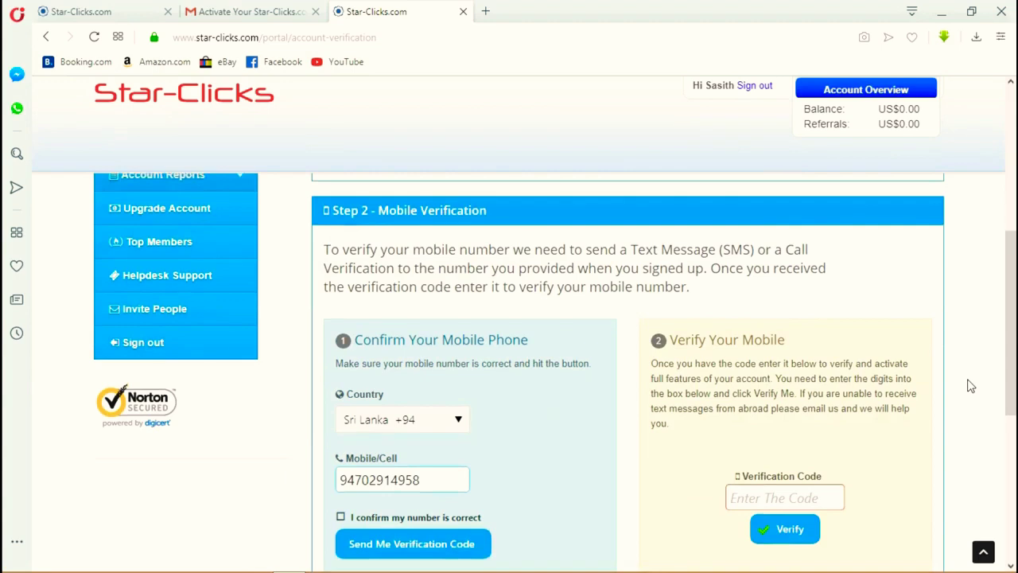
pyautogui.scroll(-1, 970, 386)
pyautogui.scroll(1, 970, 386)
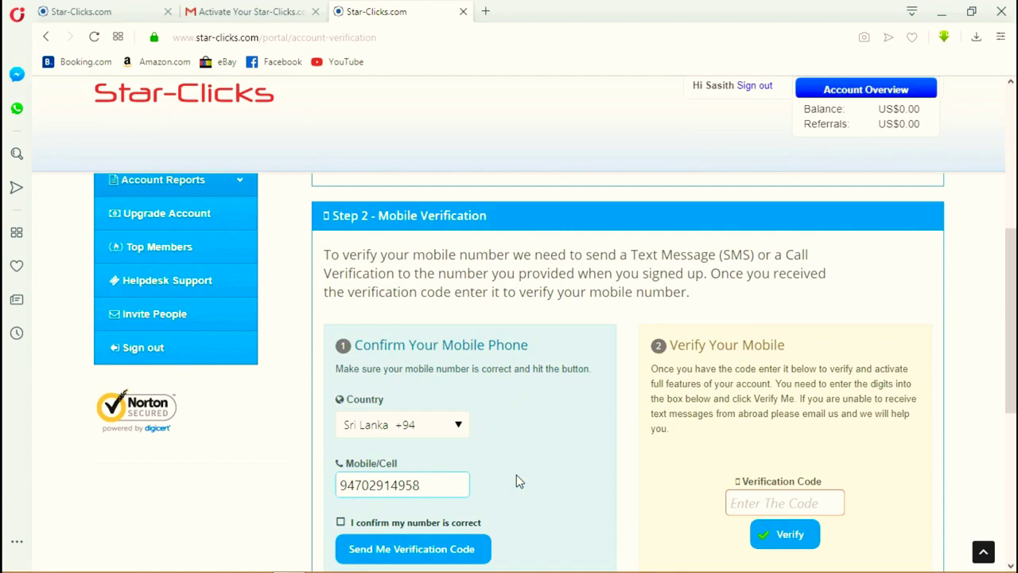
pyautogui.scroll(-1, 532, 476)
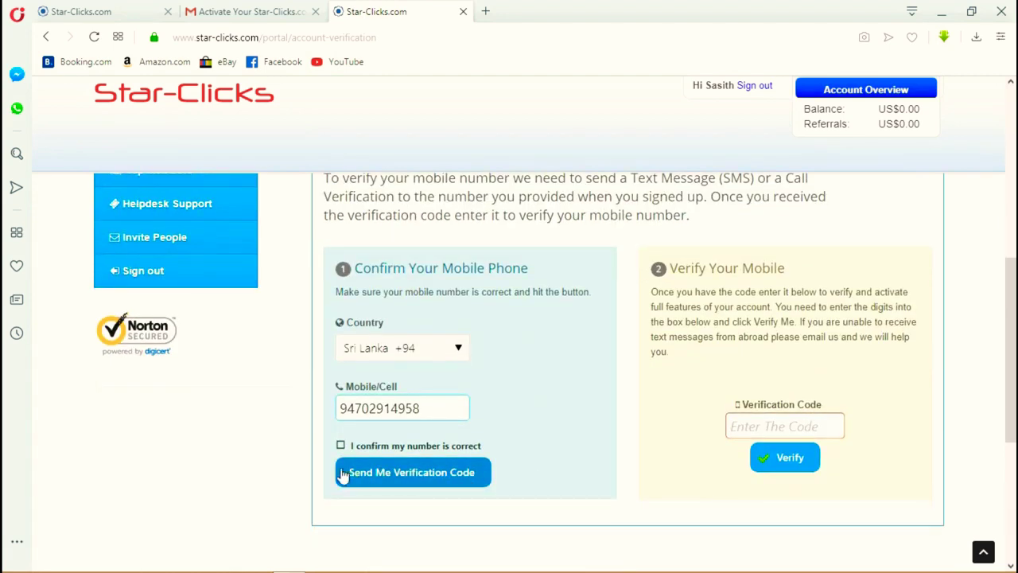
# - Confirm the mobile number, request an SMS code, and submit the received verification code
pyautogui.click(340, 446)
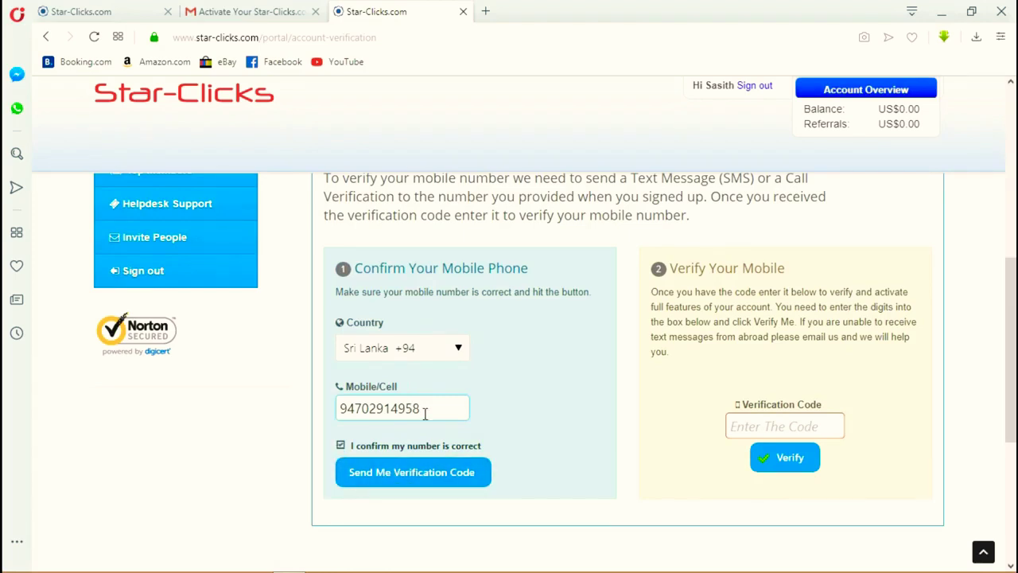
pyautogui.click(407, 475)
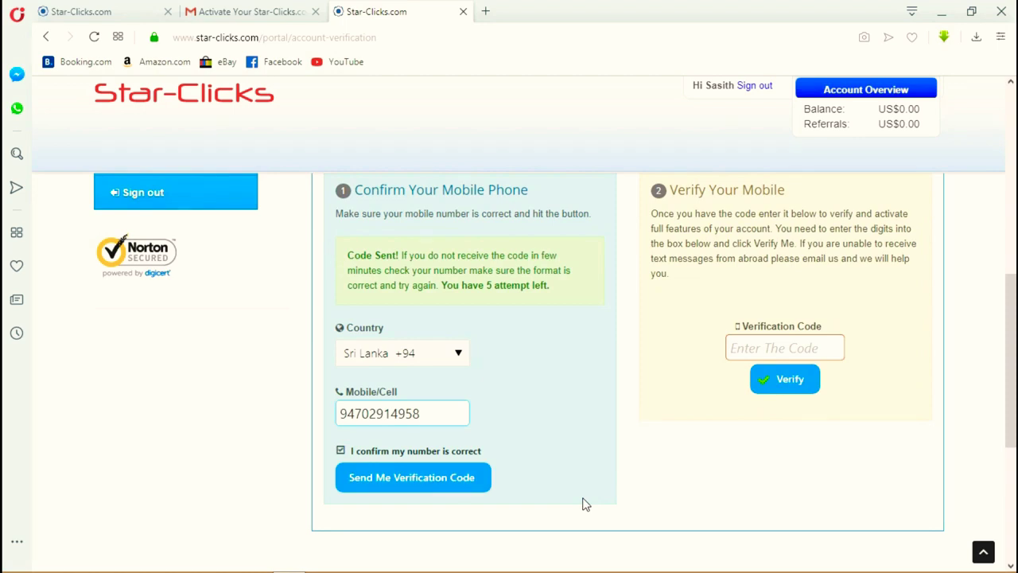
pyautogui.click(810, 346)
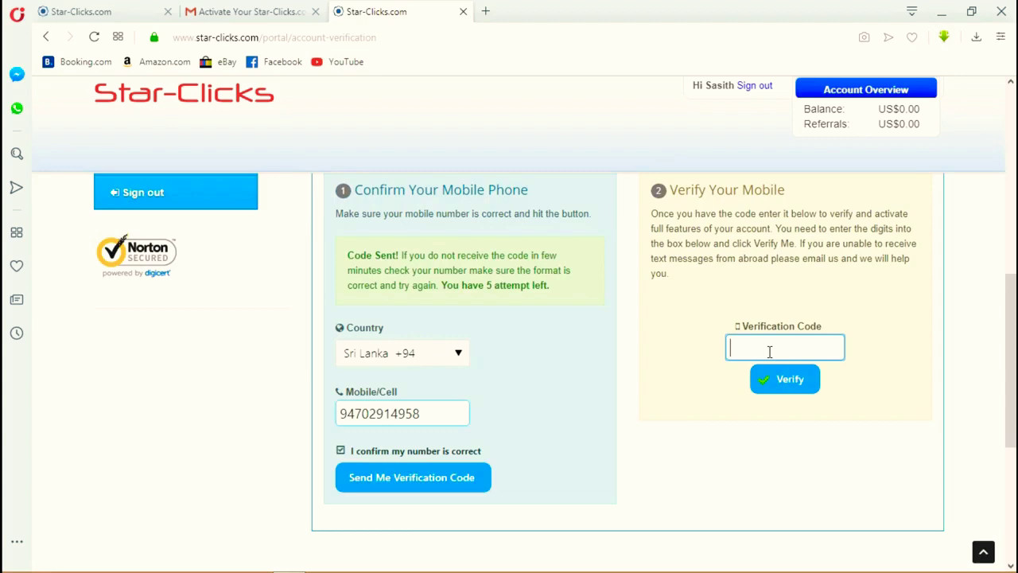
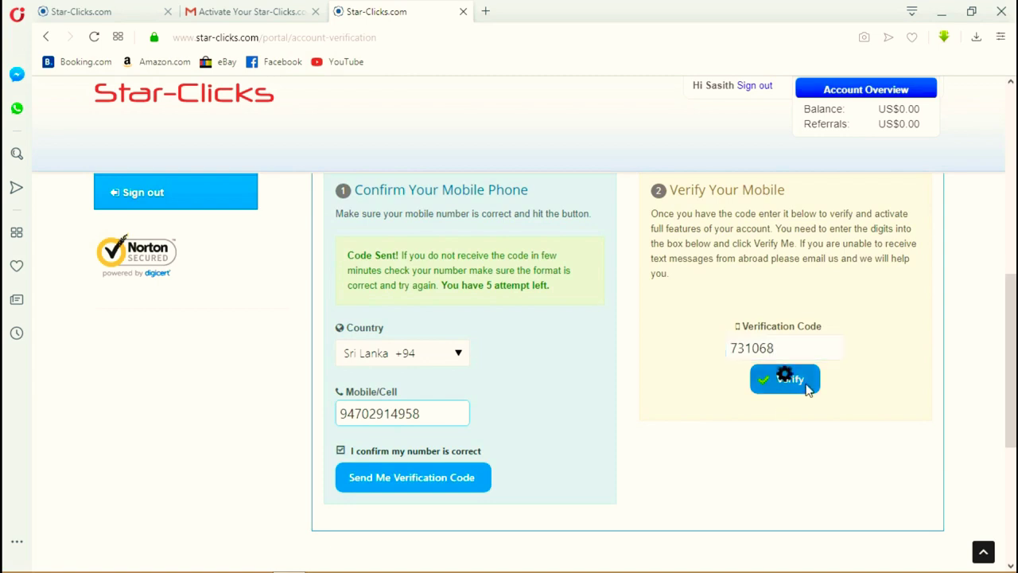
pyautogui.click(784, 375)
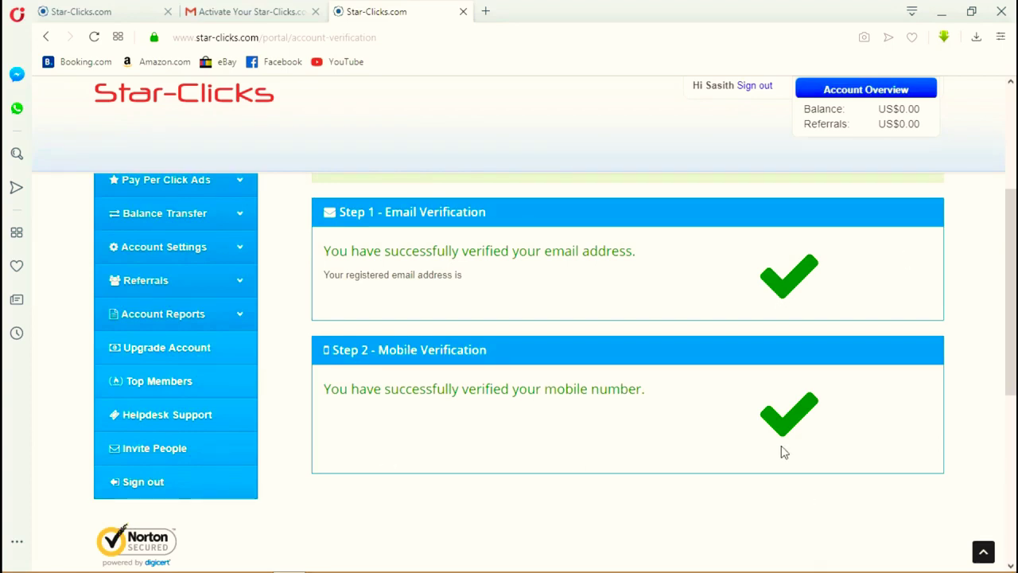
# - Open the PPC Ads page and scroll through the My Work ads list
pyautogui.scroll(1, 792, 484)
pyautogui.scroll(3, 792, 484)
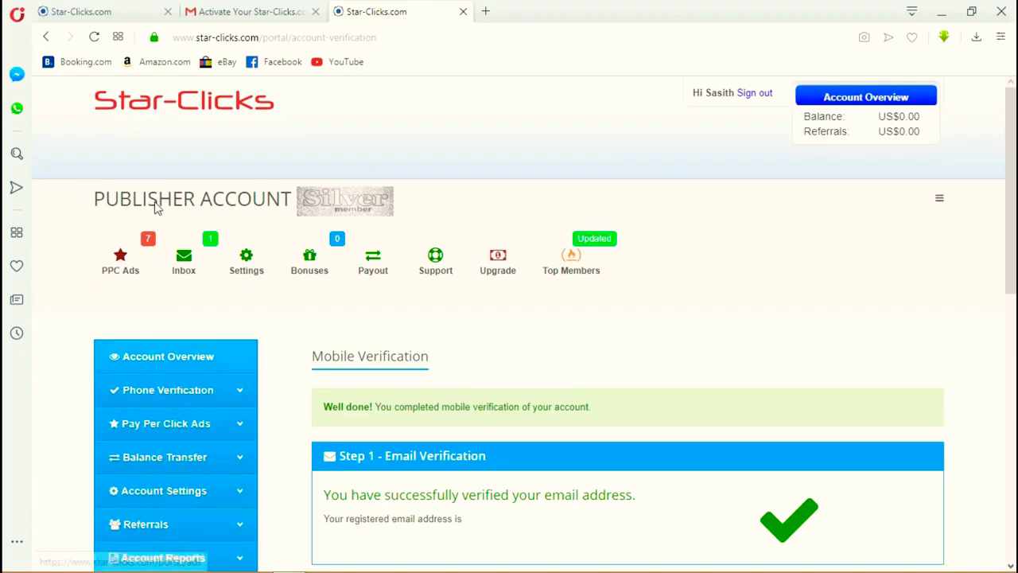
pyautogui.click(118, 272)
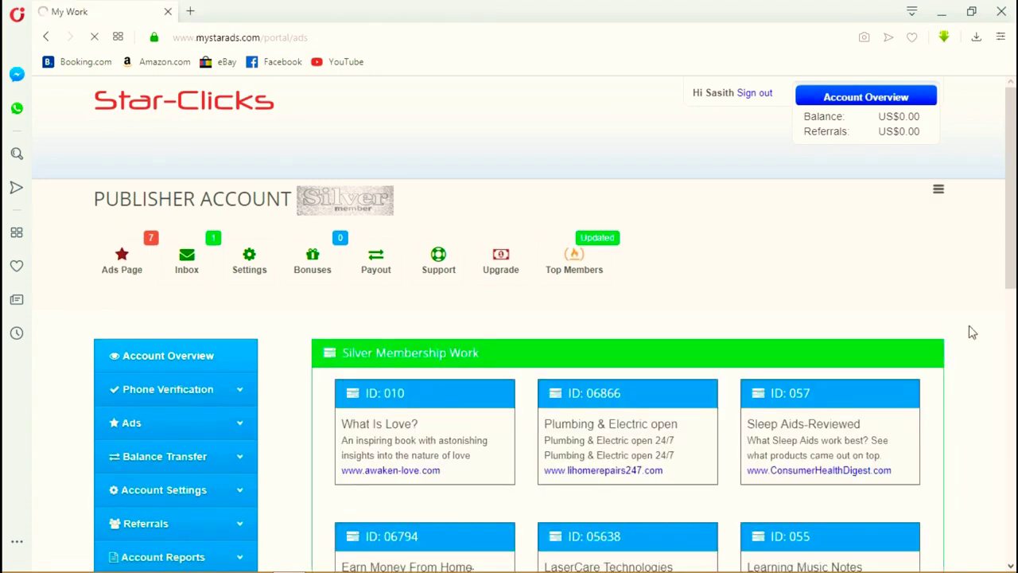
pyautogui.scroll(-3, 974, 338)
pyautogui.scroll(-2, 1010, 396)
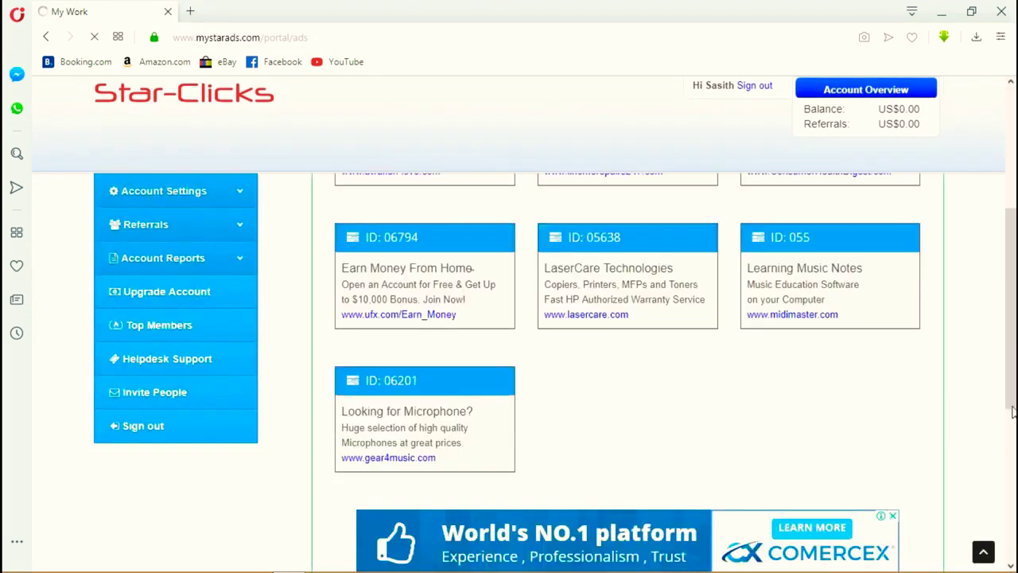
pyautogui.scroll(4, 1010, 402)
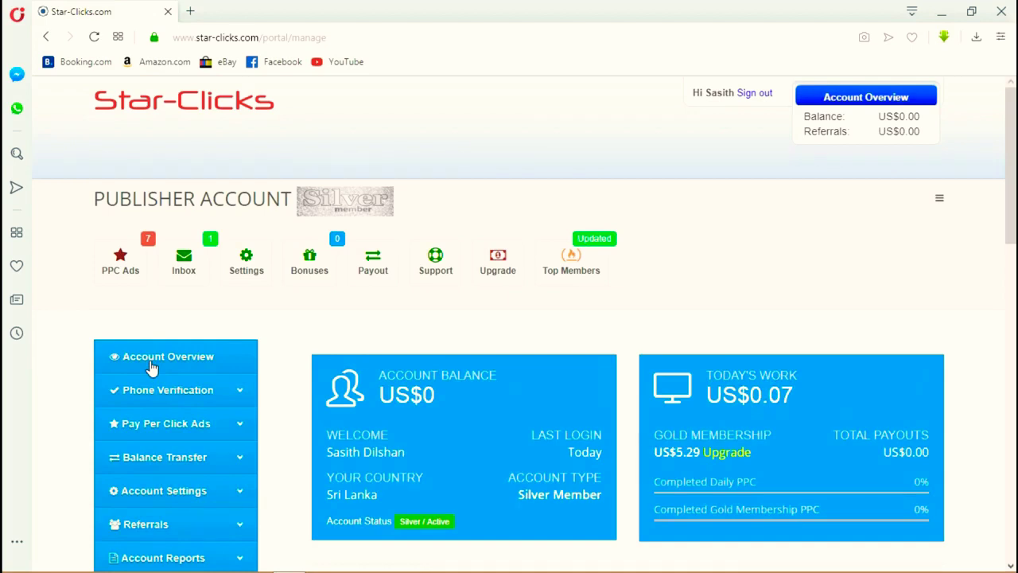
# - Start the dashboard tour and advance through the verification, daily earning, Gold earnings and PPC Ads steps
pyautogui.click(151, 366)
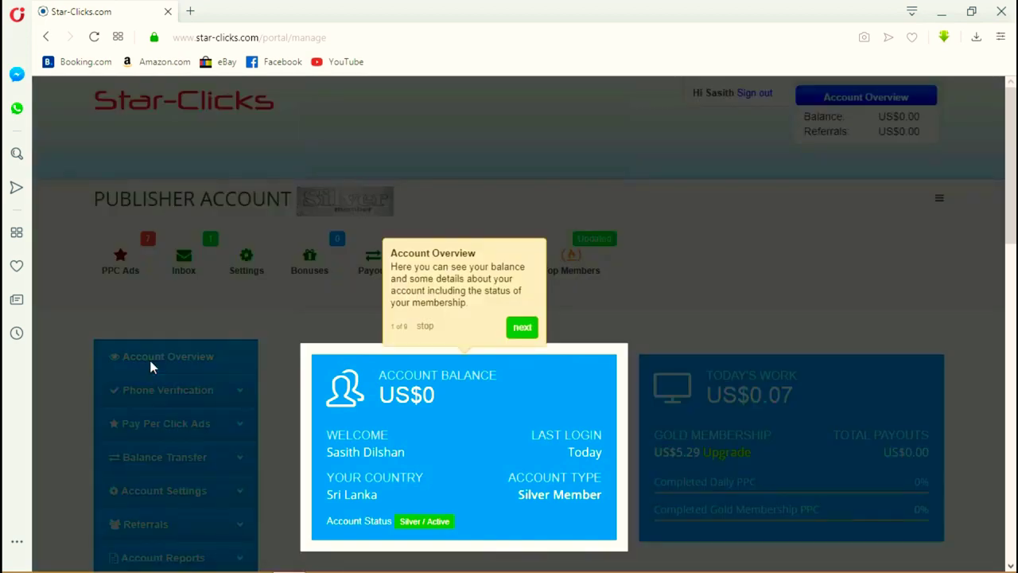
pyautogui.click(522, 326)
pyautogui.click(407, 366)
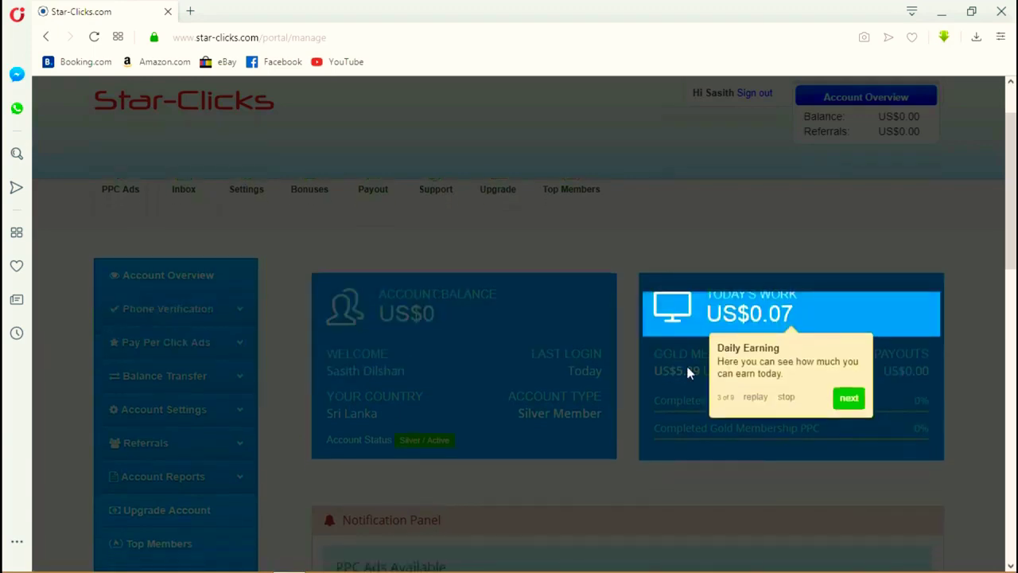
pyautogui.click(852, 348)
pyautogui.click(768, 349)
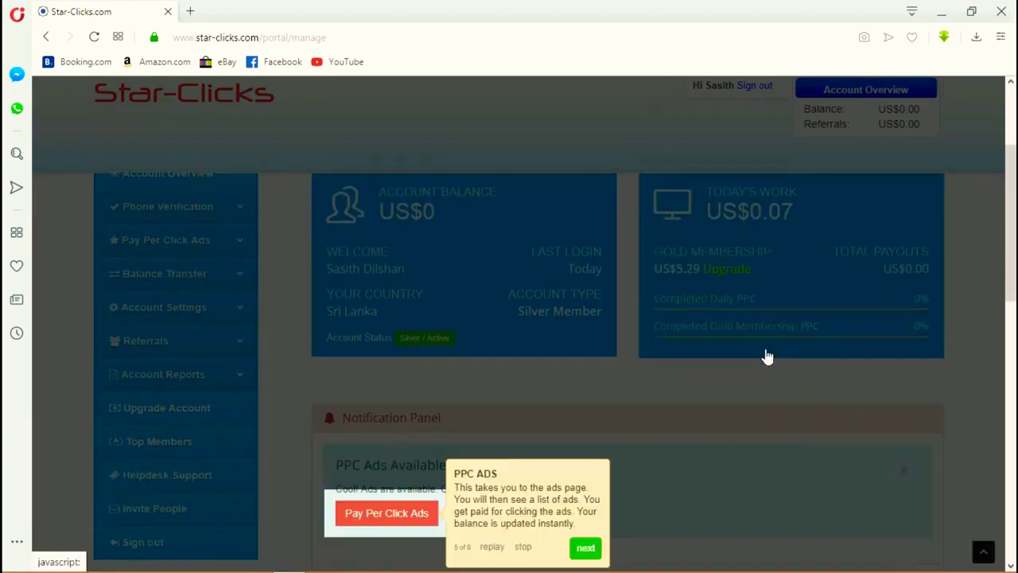
# - Continue through the payout, upgrade and Helpdesk Support steps, finish the tour, and go to Upgrade
pyautogui.click(590, 359)
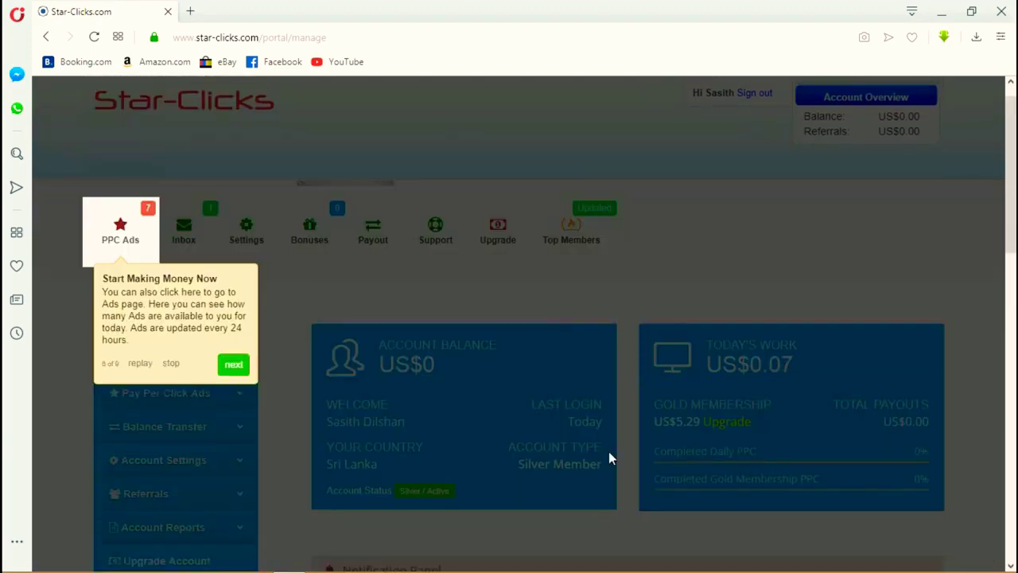
pyautogui.click(233, 365)
pyautogui.click(446, 372)
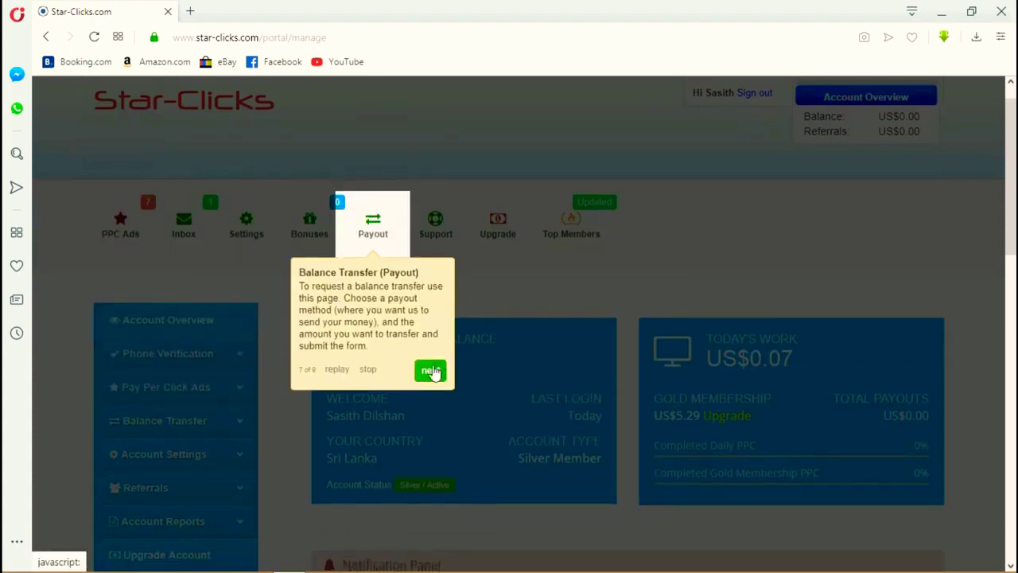
pyautogui.click(556, 367)
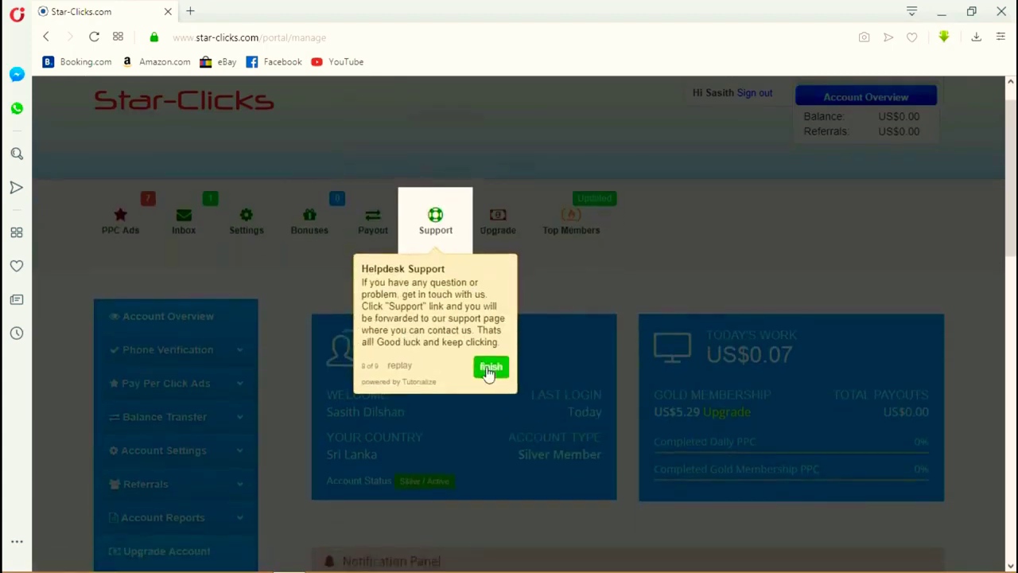
pyautogui.click(488, 375)
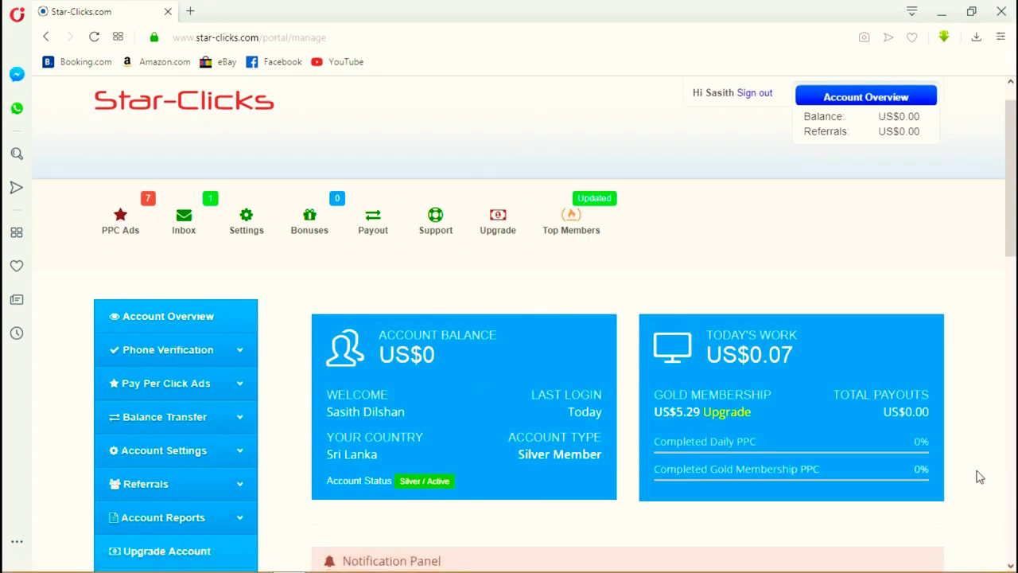
pyautogui.click(493, 229)
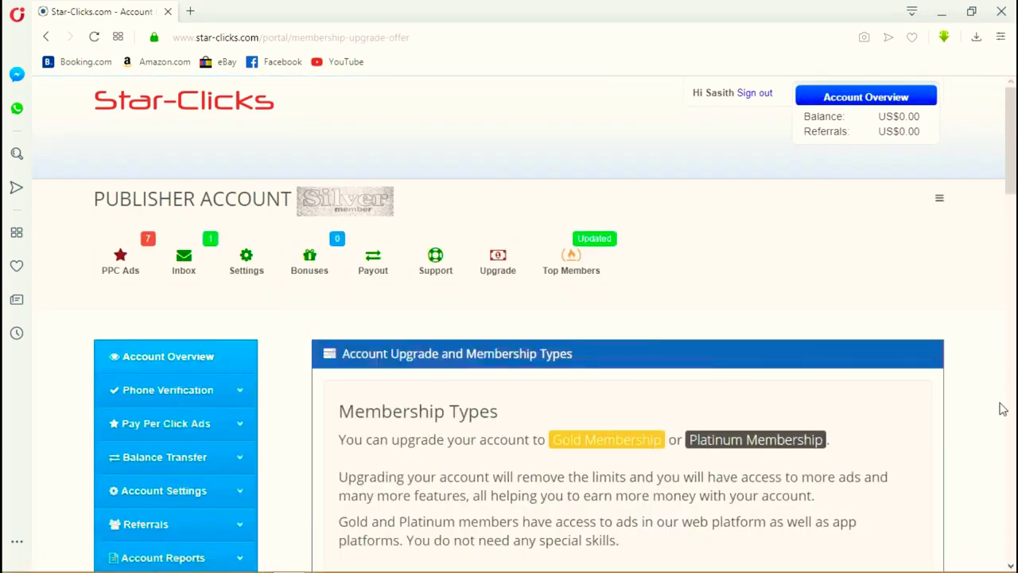
pyautogui.scroll(-5, 1003, 408)
pyautogui.scroll(-2, 995, 436)
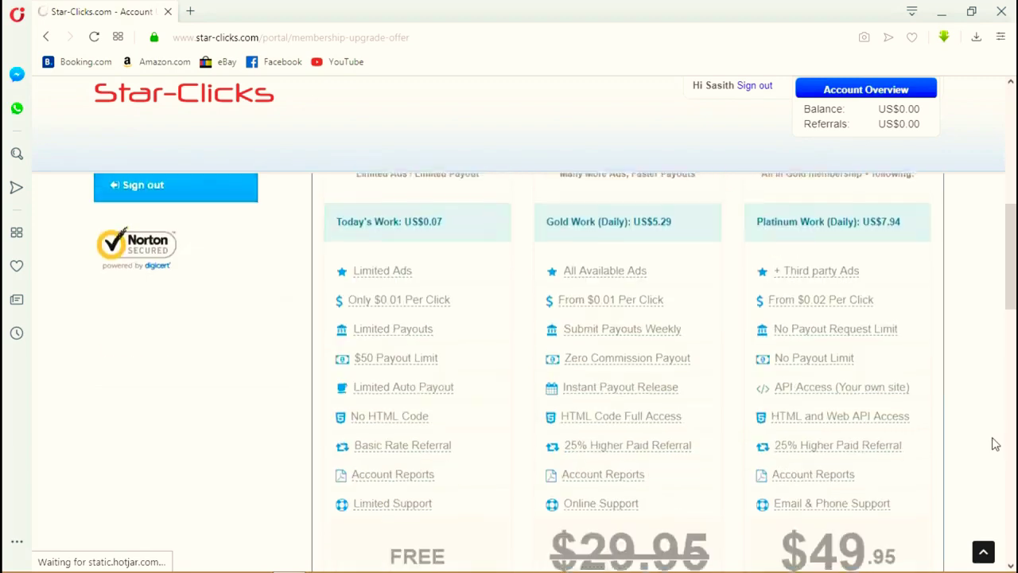
pyautogui.scroll(-1, 993, 443)
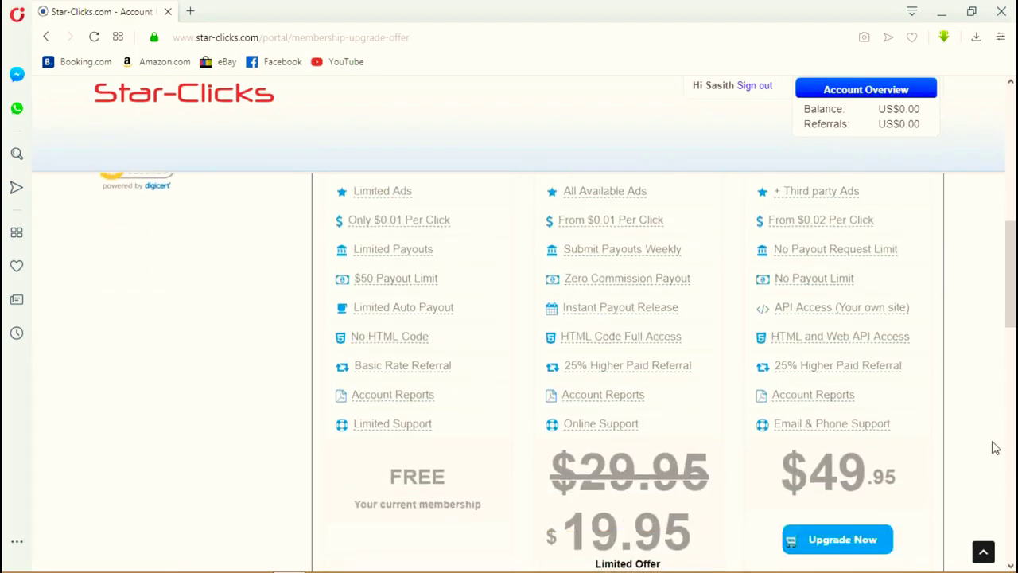
pyautogui.scroll(3, 995, 447)
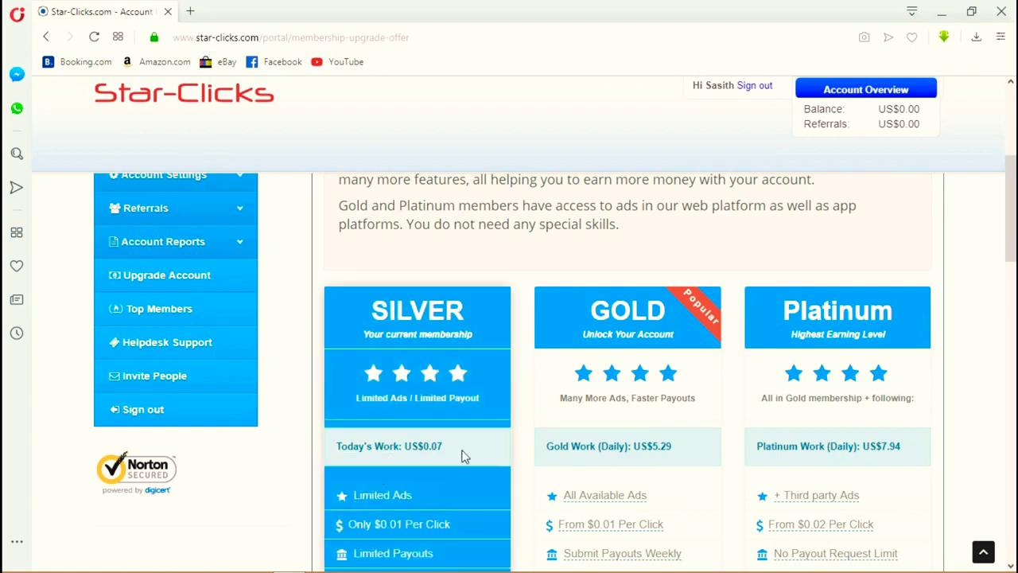
pyautogui.scroll(-1, 465, 458)
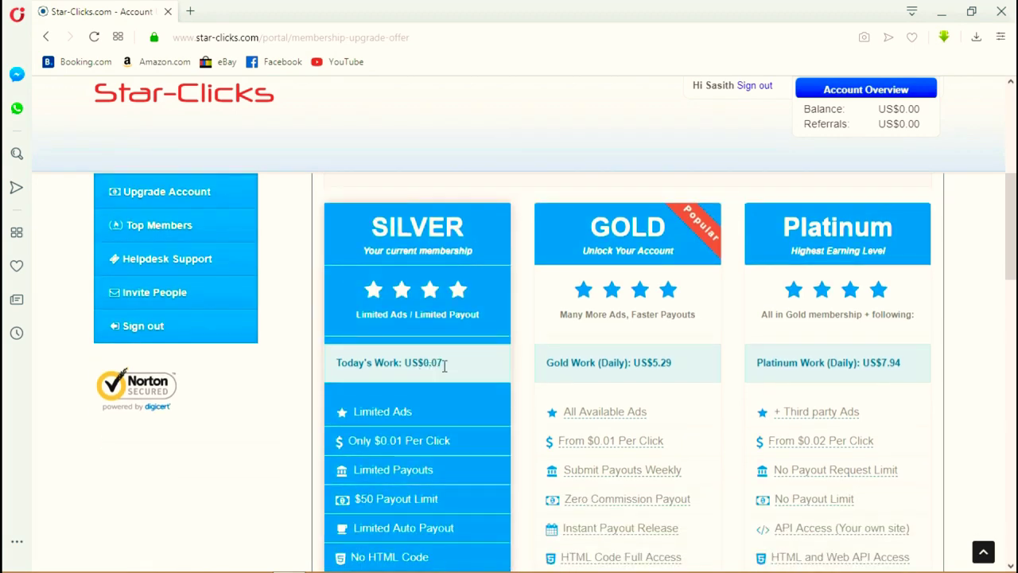
pyautogui.moveTo(448, 366); pyautogui.dragTo(426, 363)
pyautogui.click(481, 373)
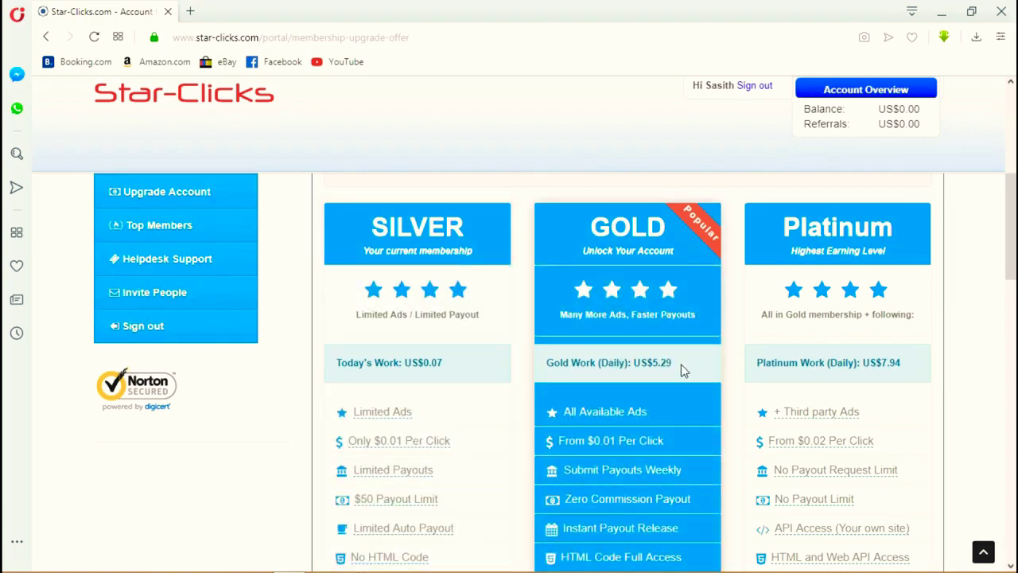
pyautogui.moveTo(674, 363); pyautogui.dragTo(639, 364)
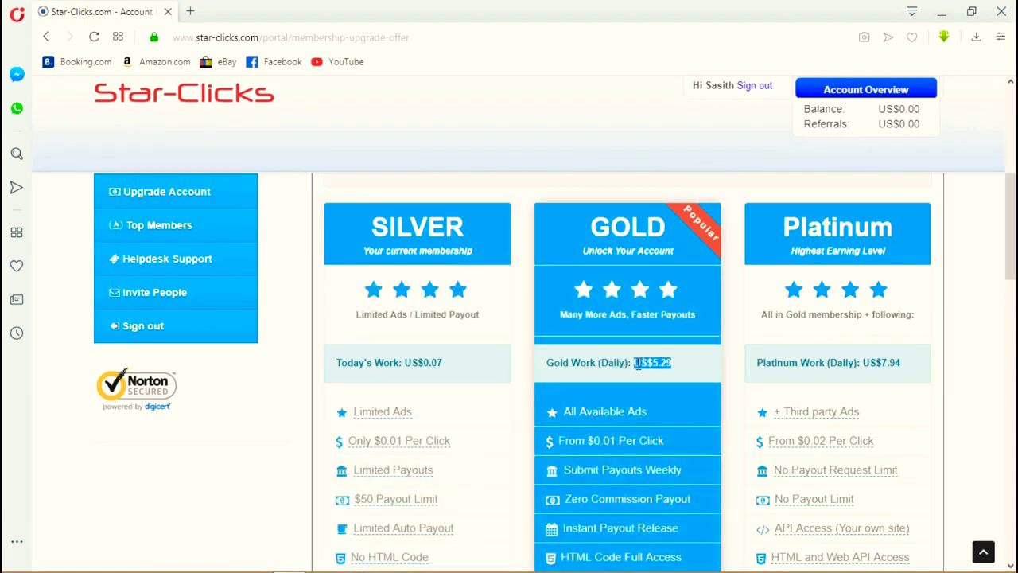
pyautogui.click(714, 385)
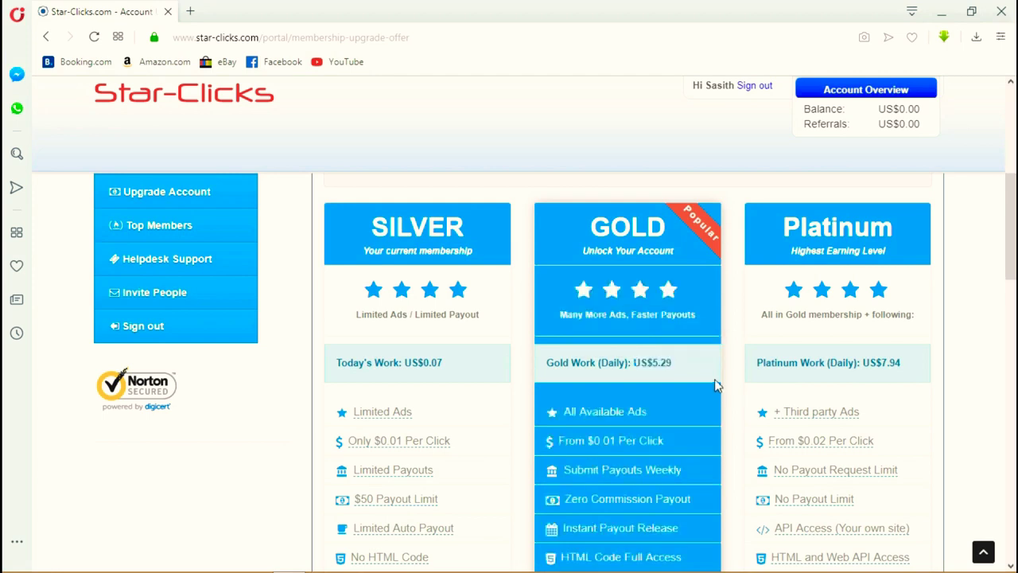
pyautogui.scroll(-1, 722, 402)
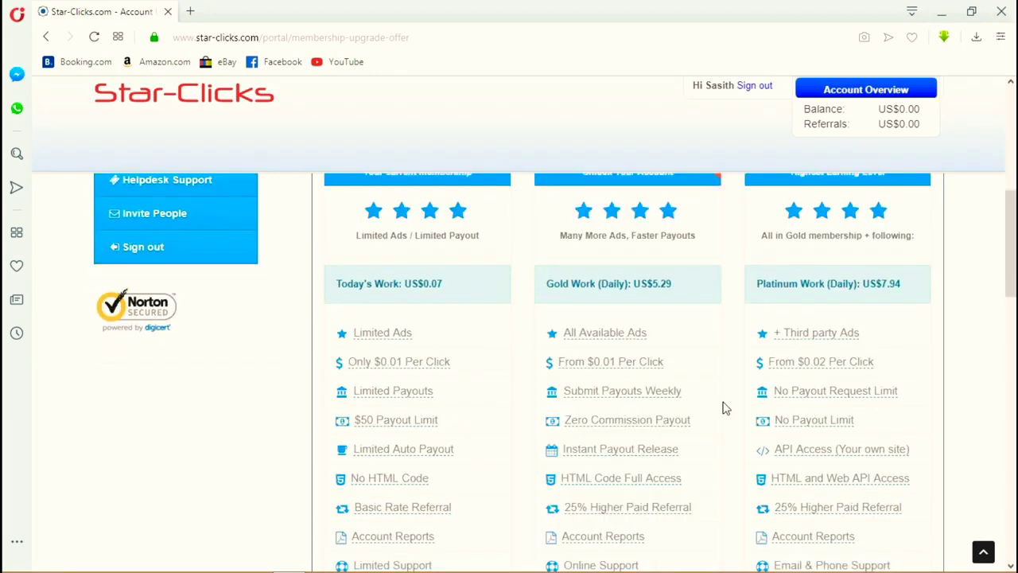
pyautogui.moveTo(580, 481)
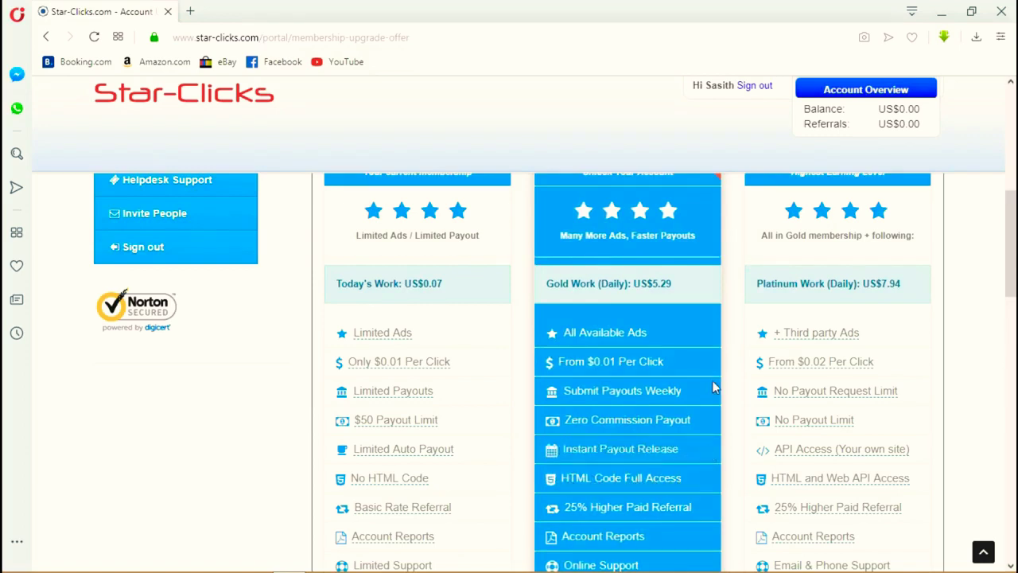
pyautogui.moveTo(672, 283); pyautogui.dragTo(649, 288)
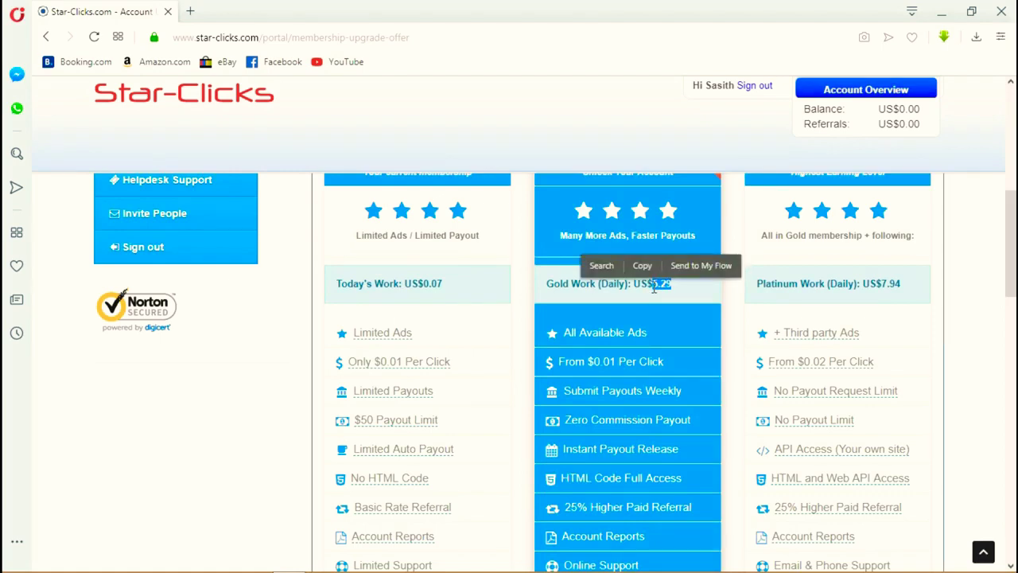
pyautogui.click(522, 289)
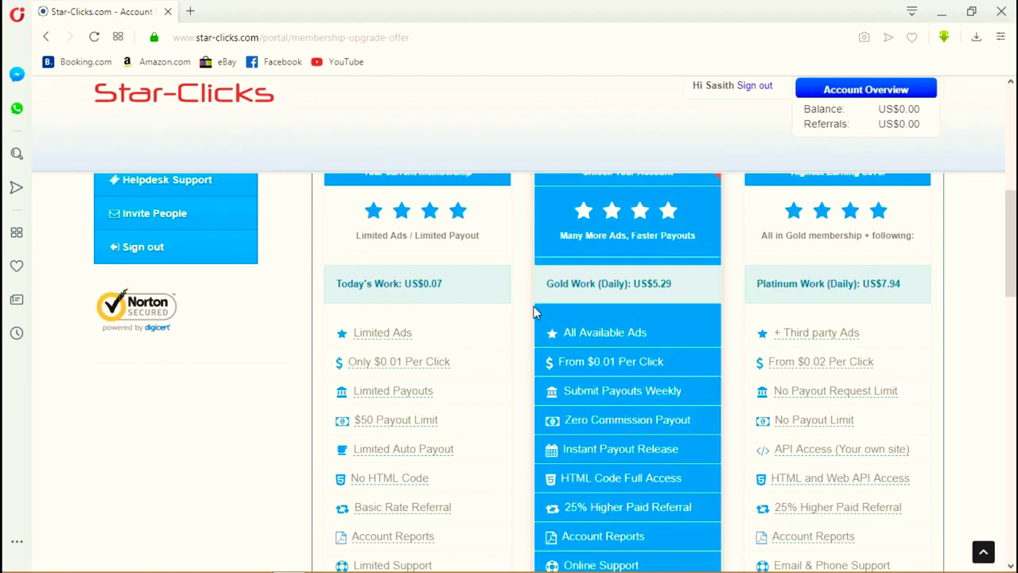
pyautogui.scroll(2, 620, 295)
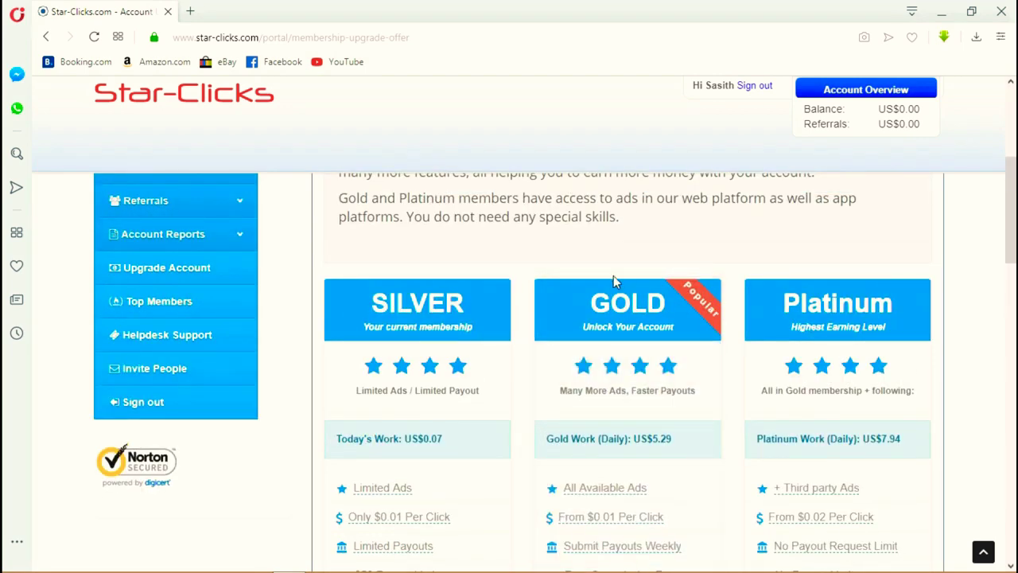
pyautogui.scroll(-2, 708, 459)
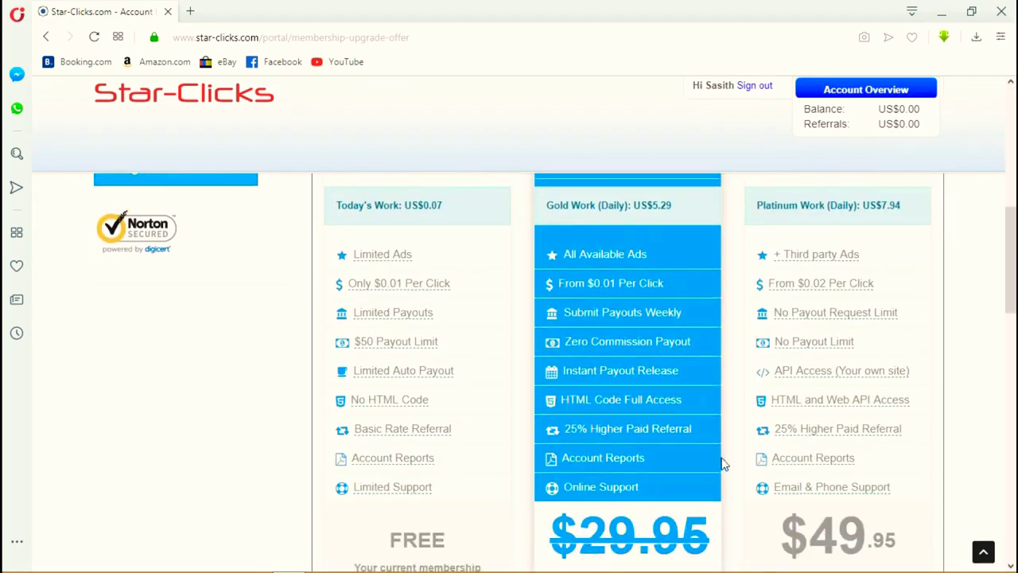
pyautogui.scroll(1, 724, 464)
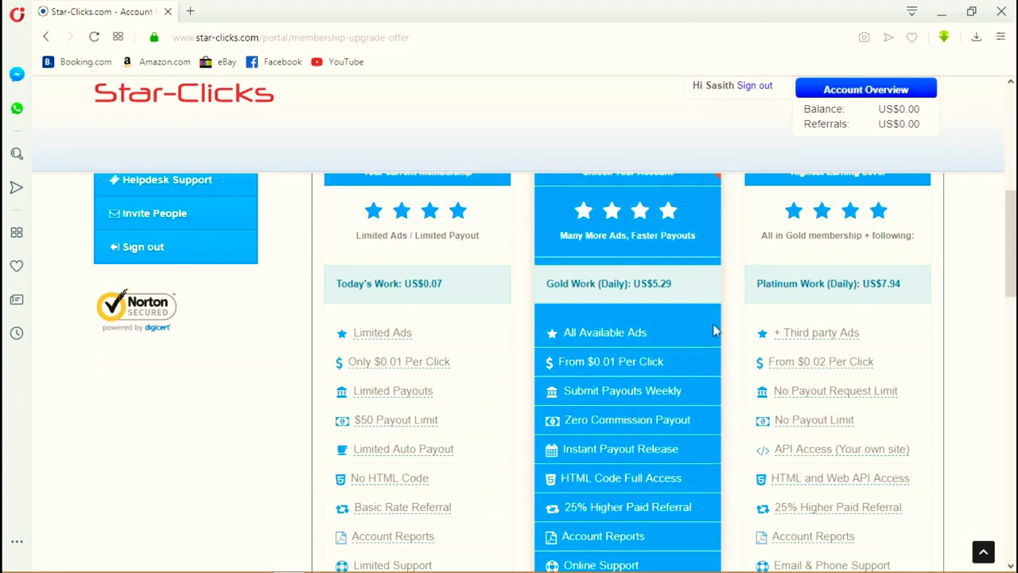
pyautogui.scroll(1, 705, 296)
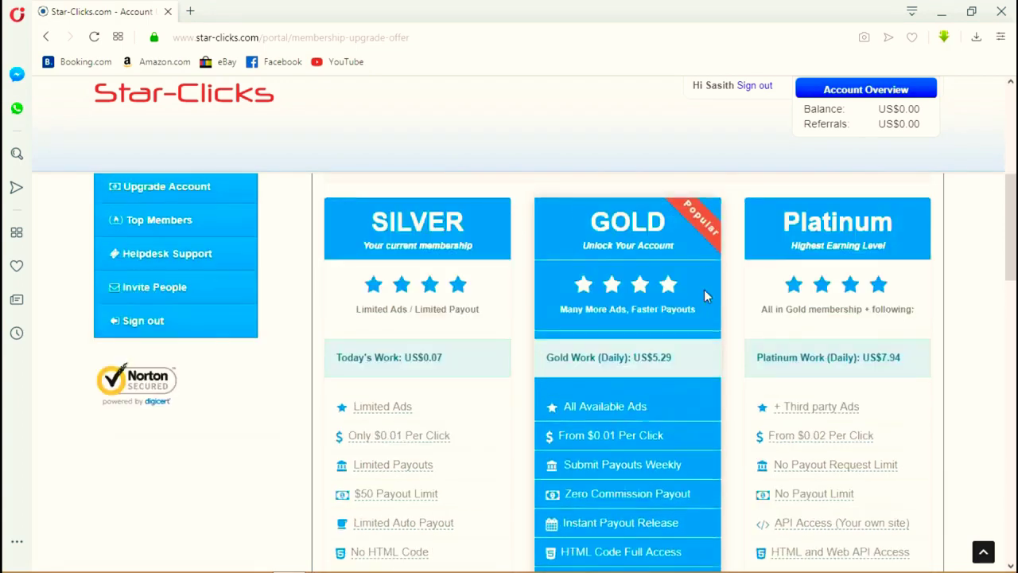
pyautogui.scroll(-1, 671, 326)
pyautogui.scroll(-4, 676, 343)
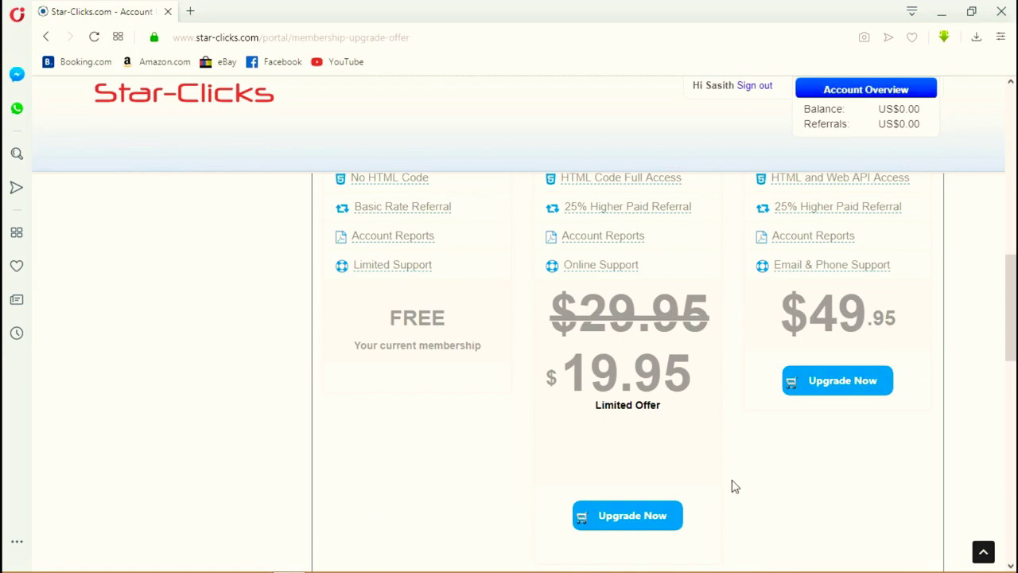
pyautogui.scroll(1, 734, 487)
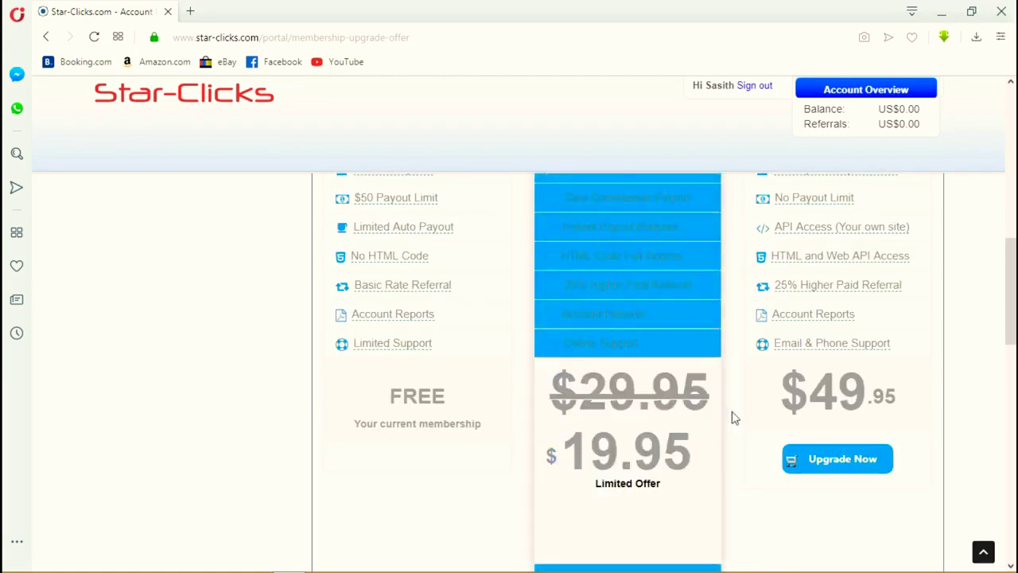
pyautogui.scroll(4, 725, 412)
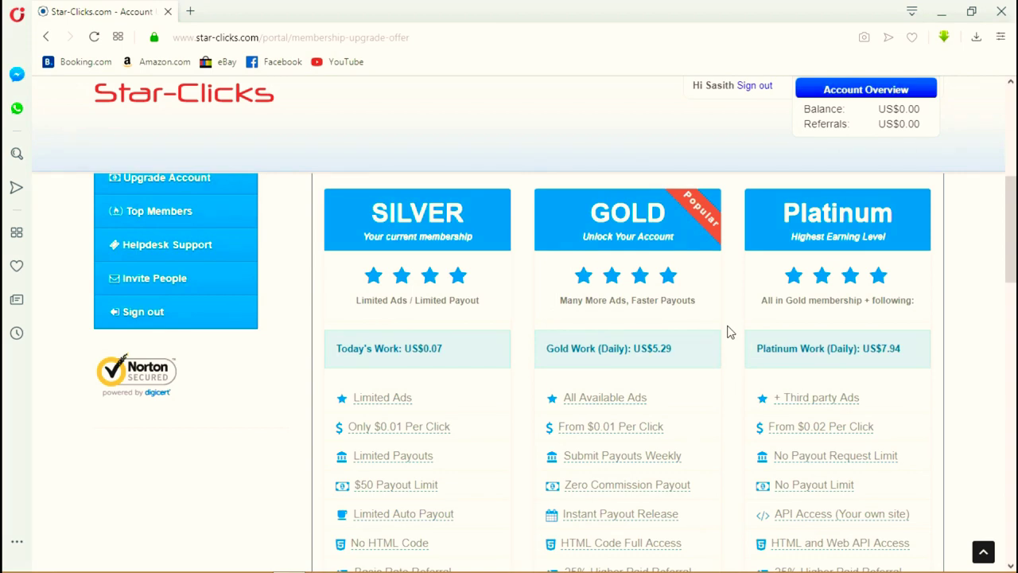
pyautogui.scroll(5, 730, 332)
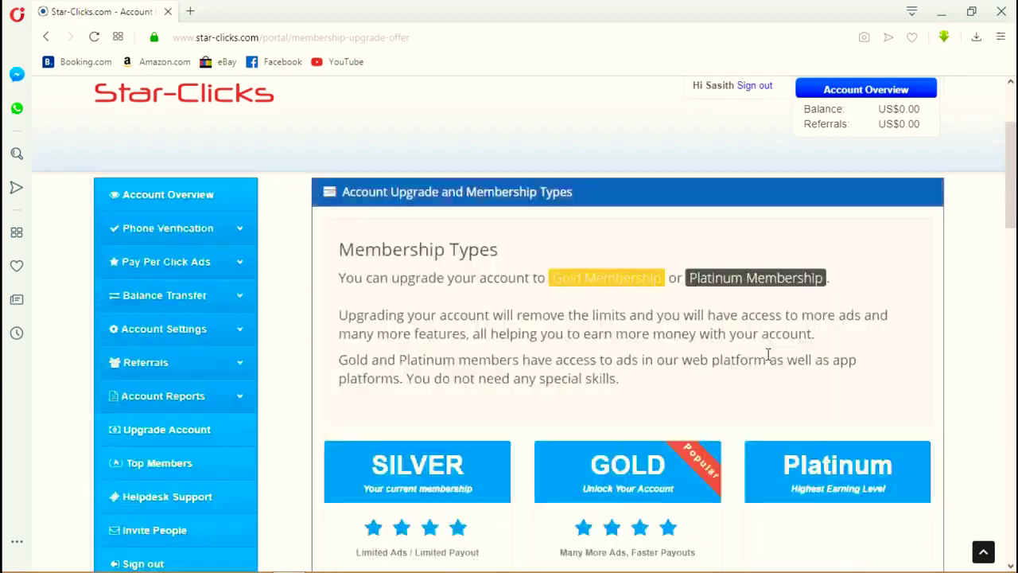
# - Scroll through the Payout Balance Withdrawal Form, then open the Settings page's Edit Profile tab
pyautogui.click(372, 270)
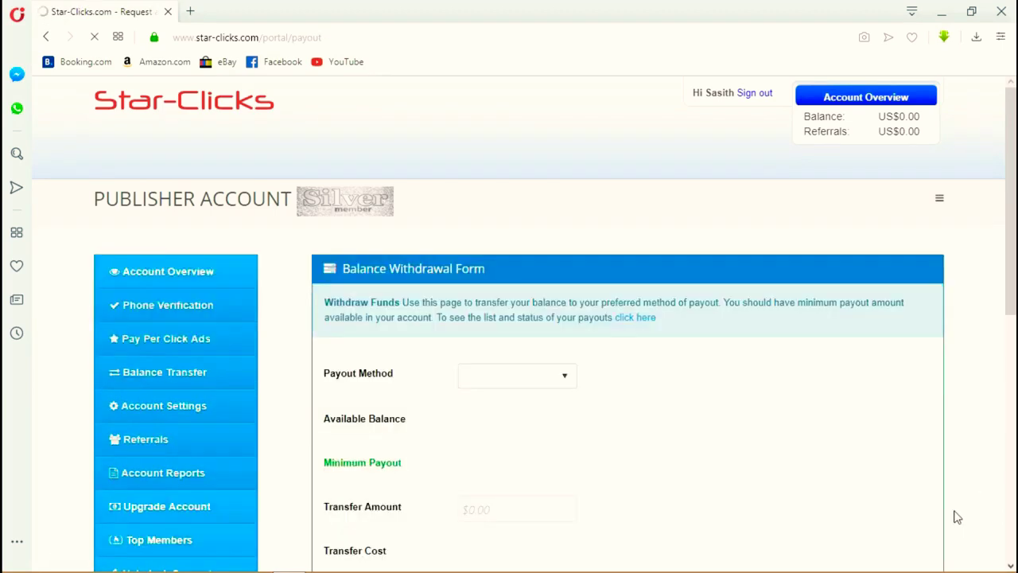
pyautogui.scroll(-2, 954, 566)
pyautogui.scroll(2, 954, 565)
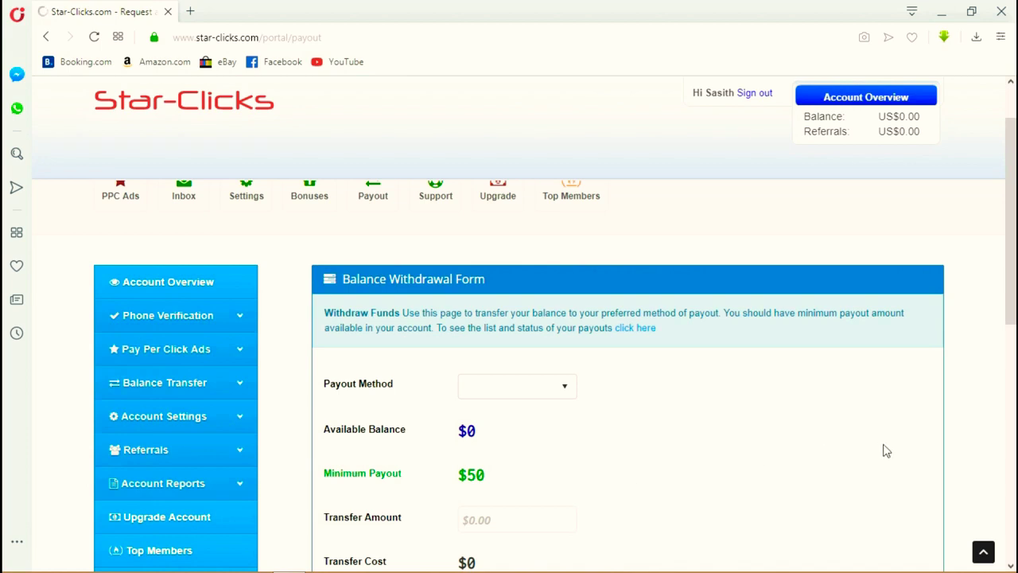
pyautogui.scroll(1, 883, 450)
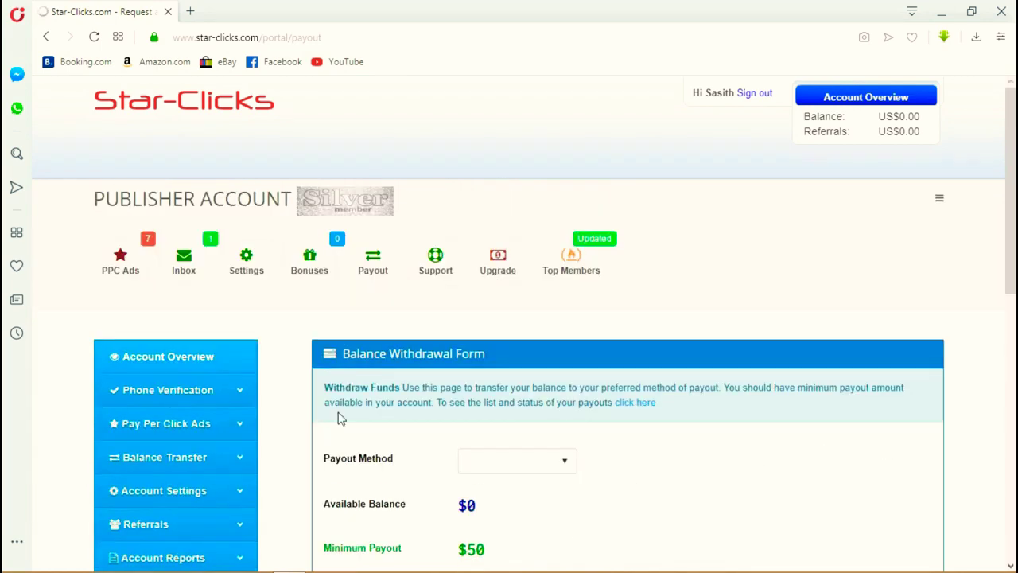
pyautogui.click(248, 270)
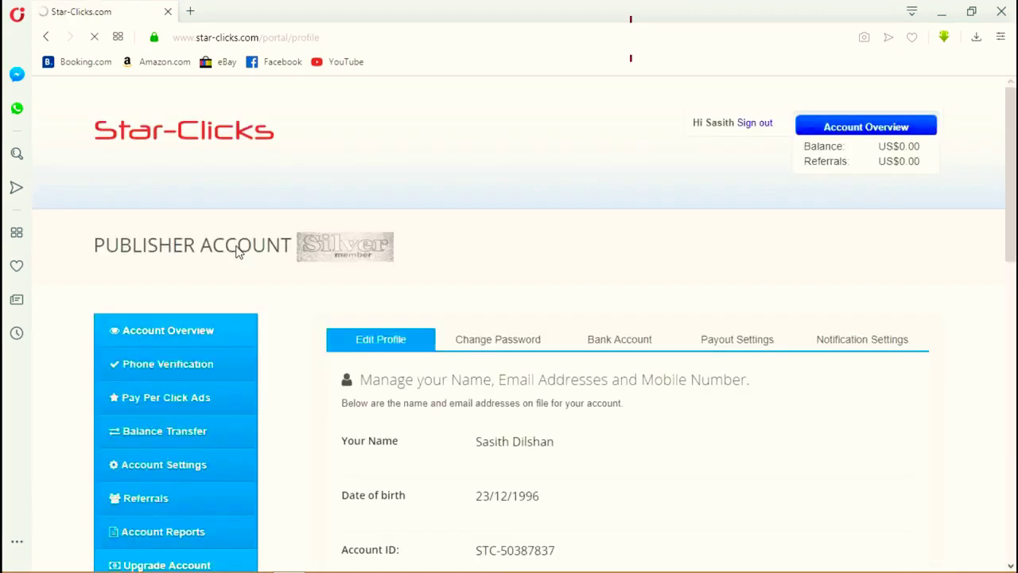
# - Show Payout Settings with empty Paypal and Bitcoin fields and Auto Payout enabled via Paypal
pyautogui.click(761, 345)
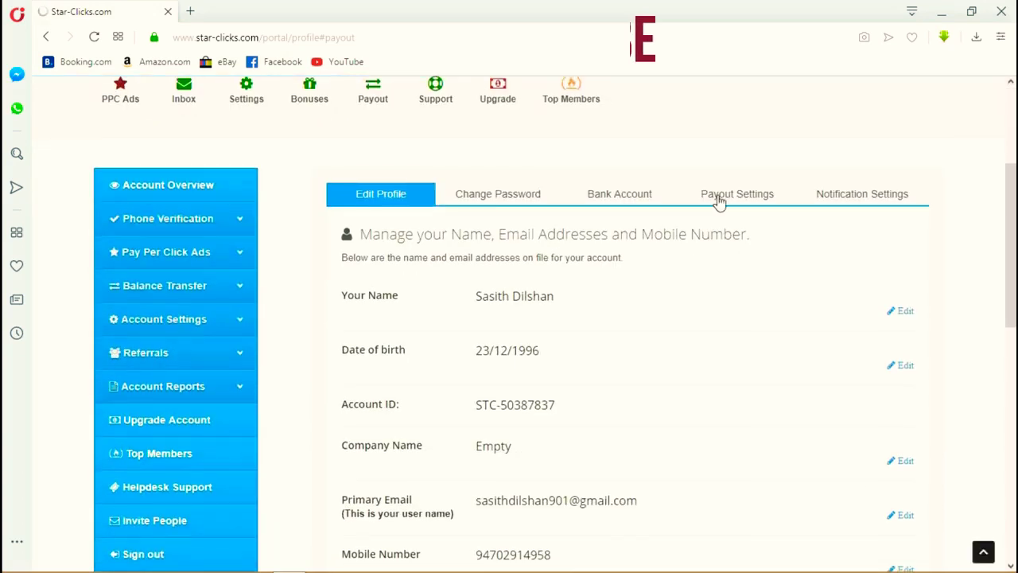
pyautogui.click(733, 200)
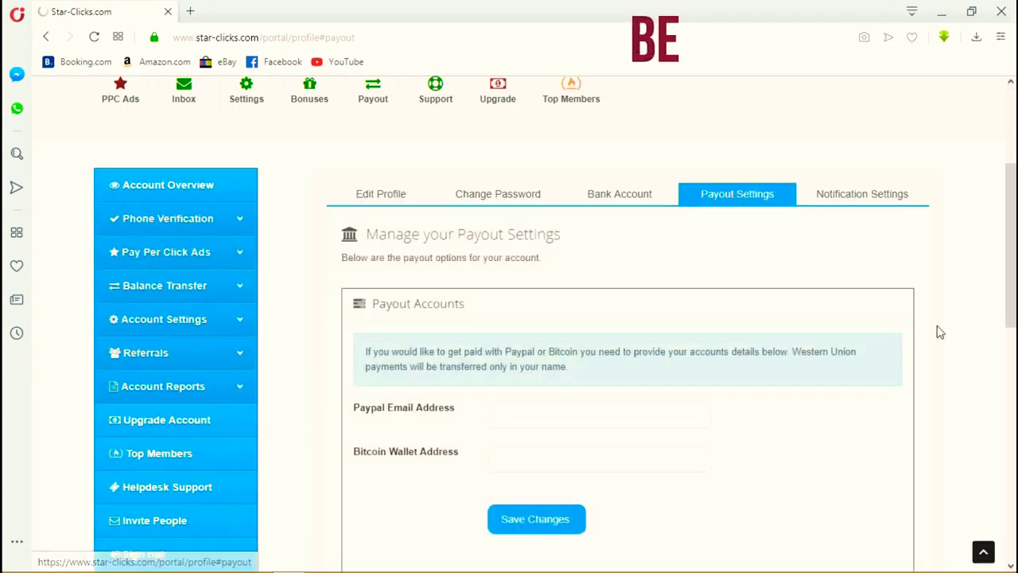
pyautogui.scroll(-3, 964, 368)
pyautogui.scroll(1, 720, 356)
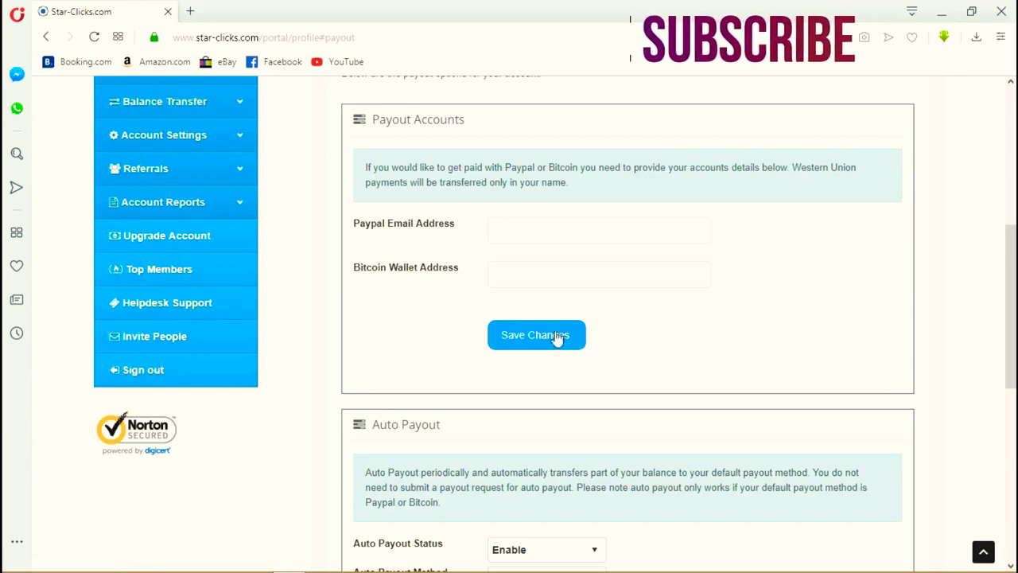
pyautogui.scroll(-3, 825, 380)
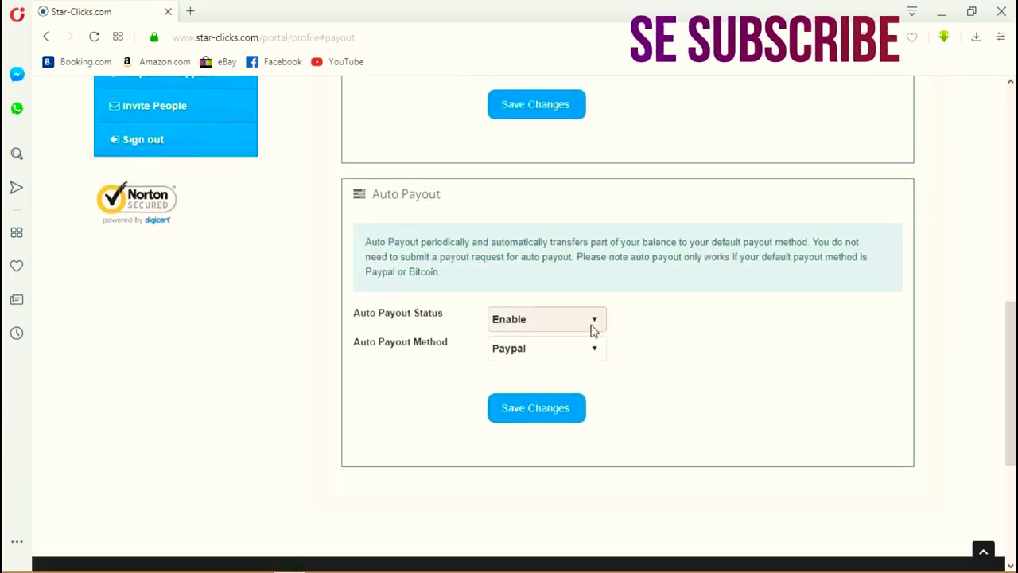